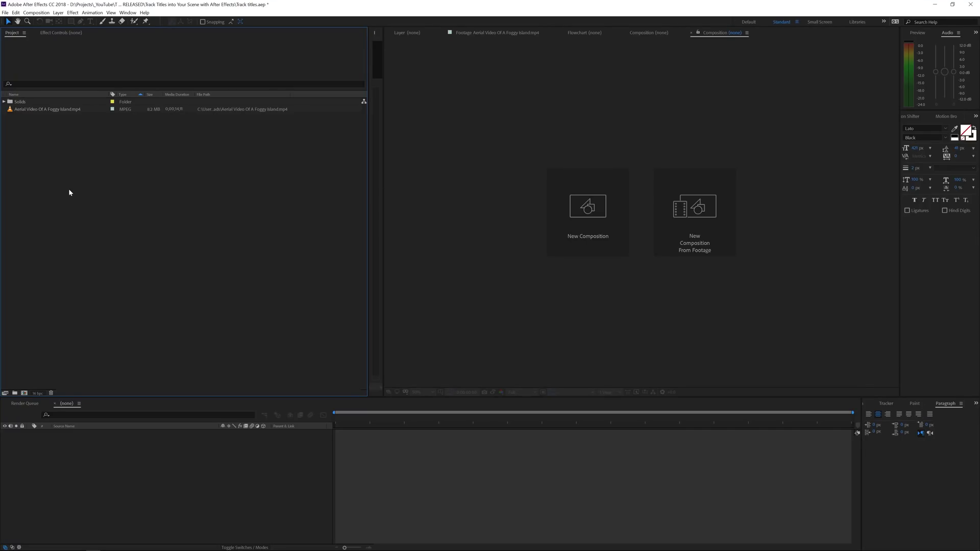
# - Open the island footage in the Footage viewer and scrub through it to about 9 seconds
pyautogui.doubleClick(23, 110)
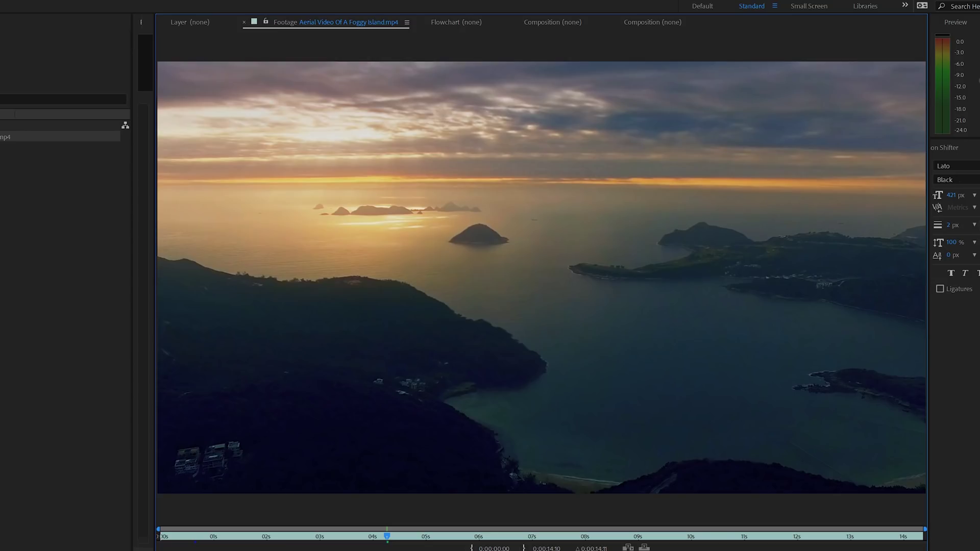
pyautogui.moveTo(173, 541); pyautogui.dragTo(370, 507)
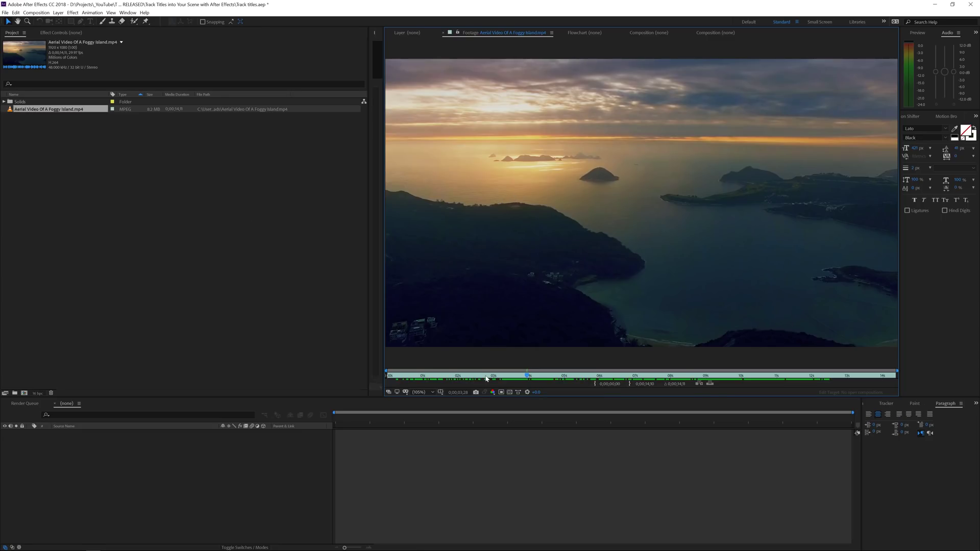
pyautogui.moveTo(480, 377); pyautogui.dragTo(646, 380)
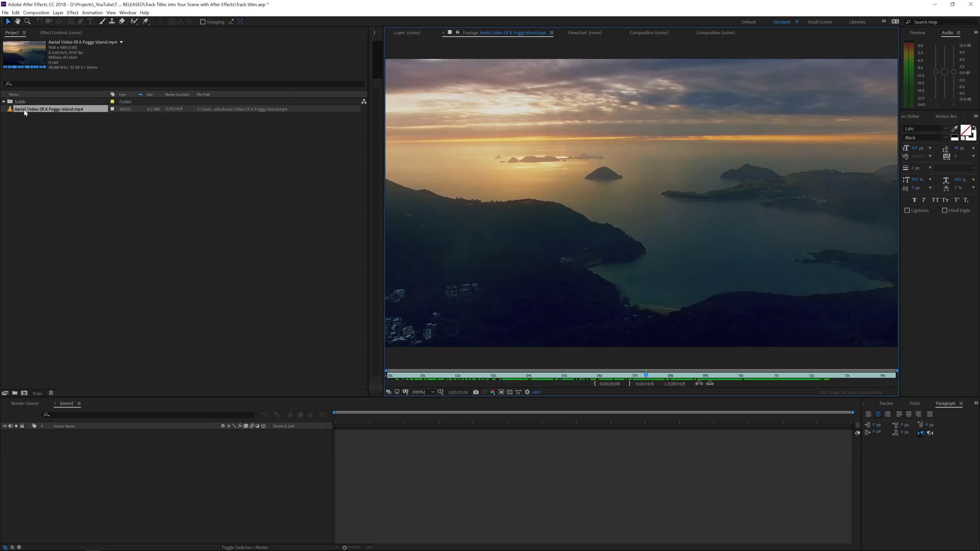
# - Create a composition matching the island footage and preview its start
pyautogui.moveTo(25, 113); pyautogui.dragTo(27, 392)
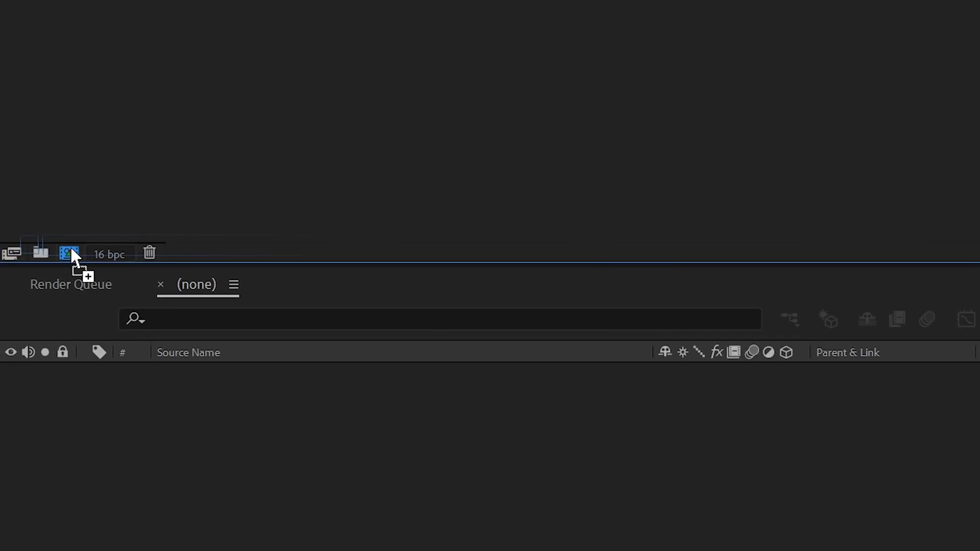
pyautogui.moveTo(70, 248); pyautogui.dragTo(70, 249)
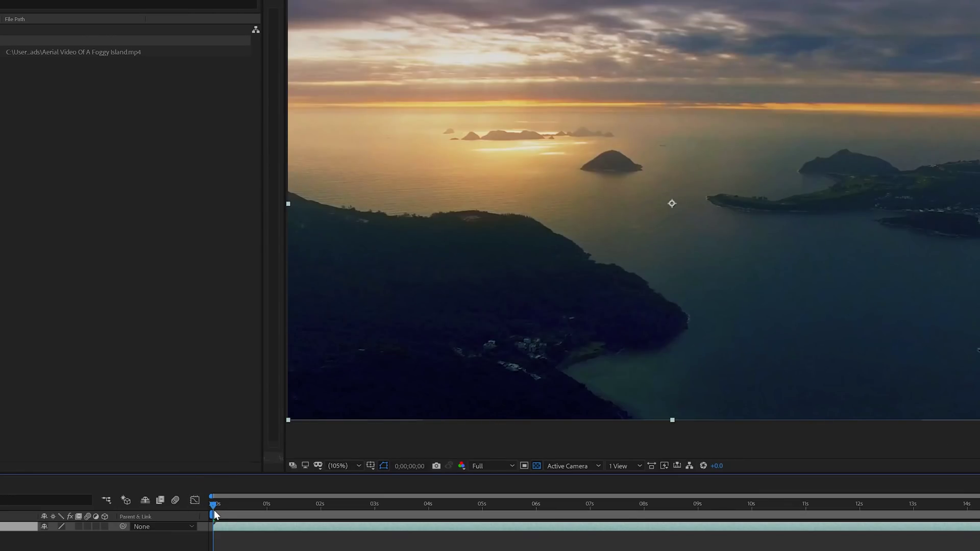
pyautogui.moveTo(213, 510); pyautogui.dragTo(406, 537)
# - Set the work area from about 0;00;03;18 to 0;00;09;17 and bring up its trim options
pyautogui.press('b')
pyautogui.press('b')
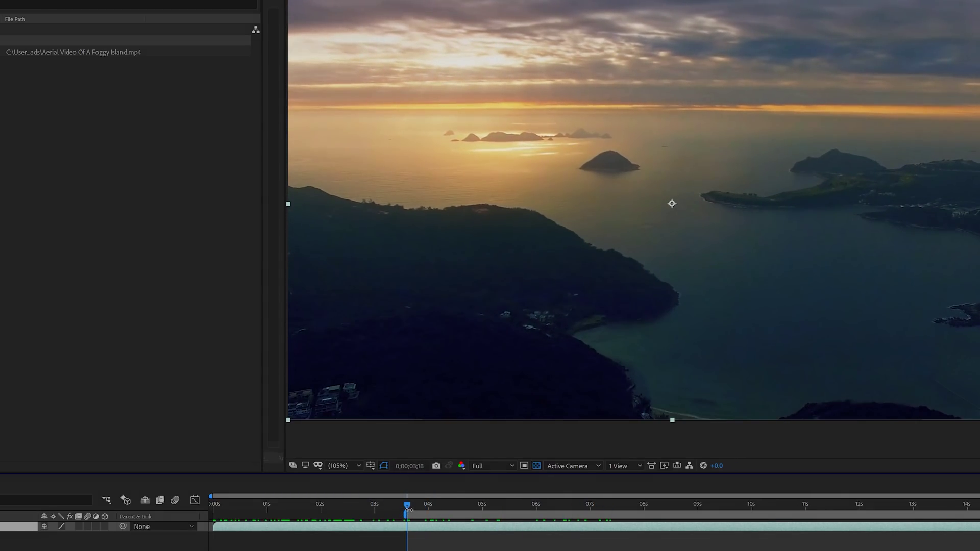
pyautogui.press('space')
pyautogui.moveTo(465, 504); pyautogui.dragTo(725, 526)
pyautogui.press('n')
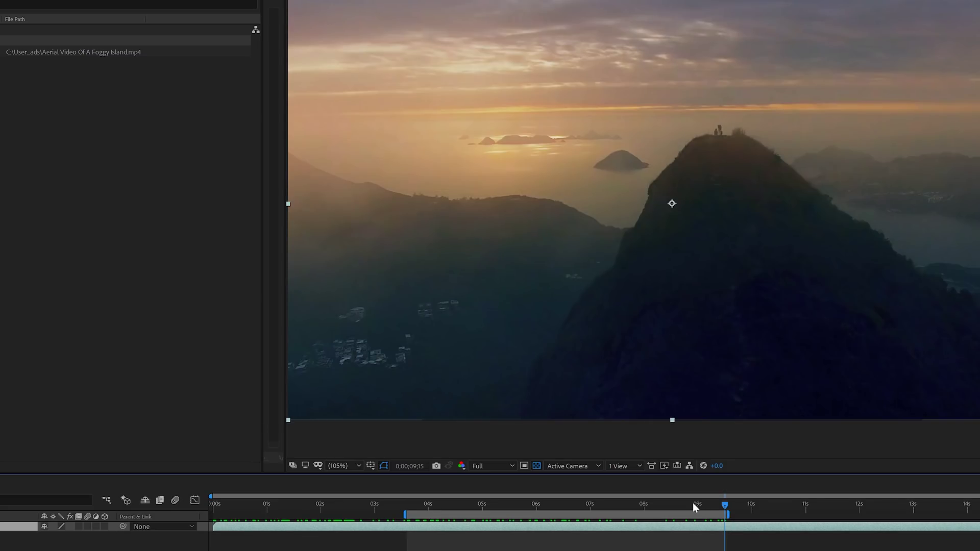
pyautogui.rightClick(688, 514)
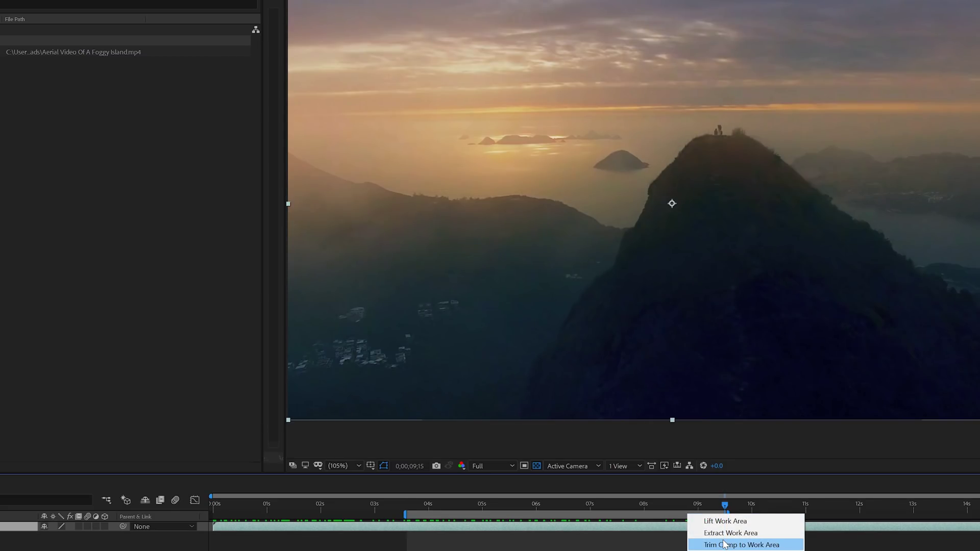
pyautogui.click(436, 504)
pyautogui.click(543, 504)
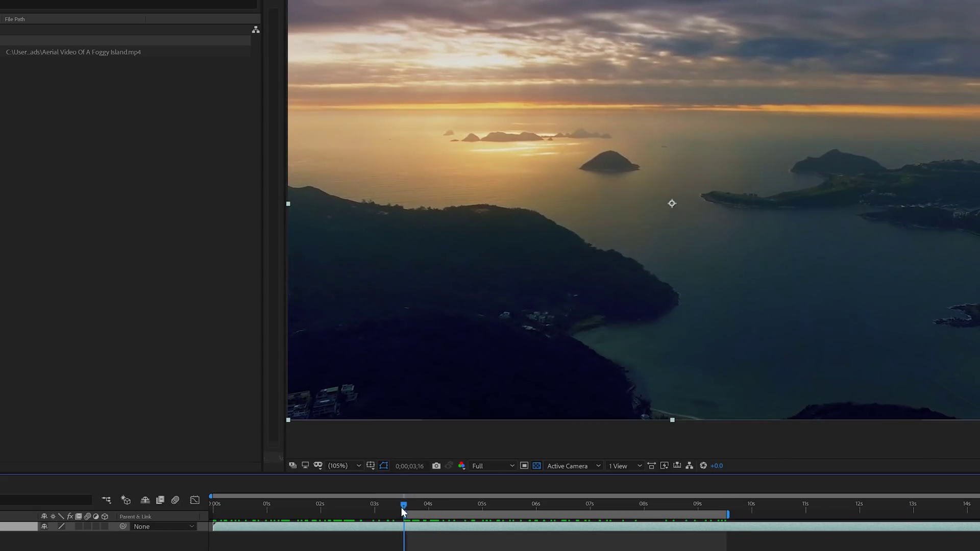
pyautogui.moveTo(643, 510); pyautogui.dragTo(728, 527)
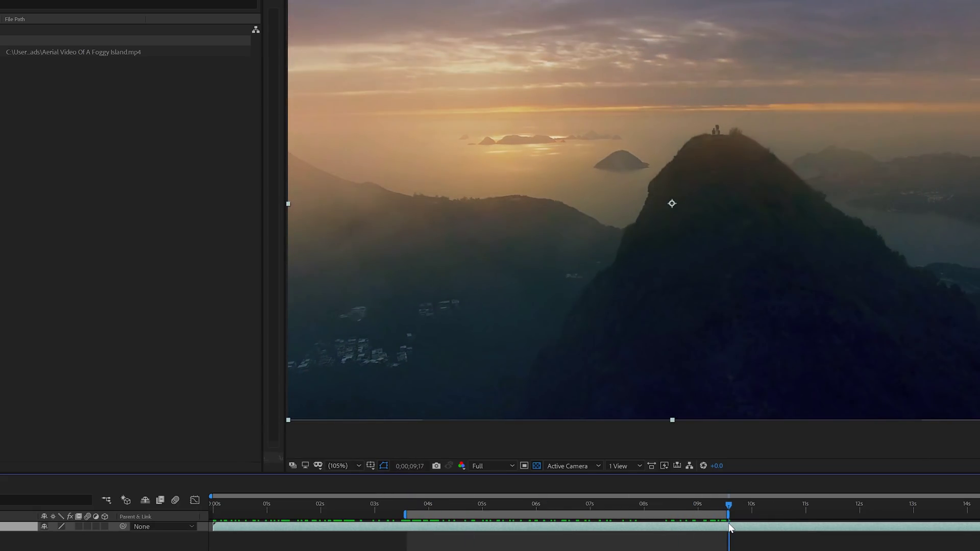
pyautogui.rightClick(562, 516)
# - Trim the comp to the work area and apply the 3D Camera Tracker to the island layer
pyautogui.click(574, 545)
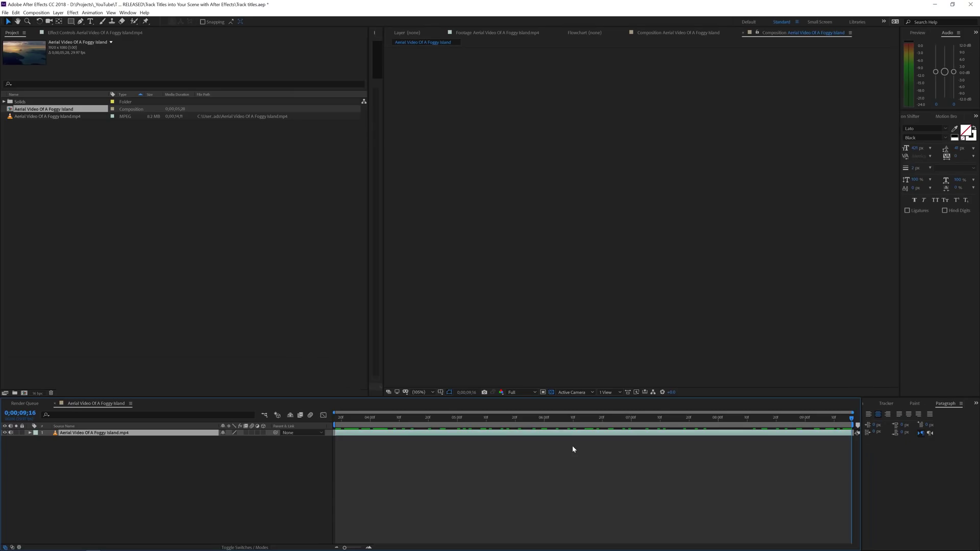
pyautogui.moveTo(358, 426); pyautogui.dragTo(318, 417)
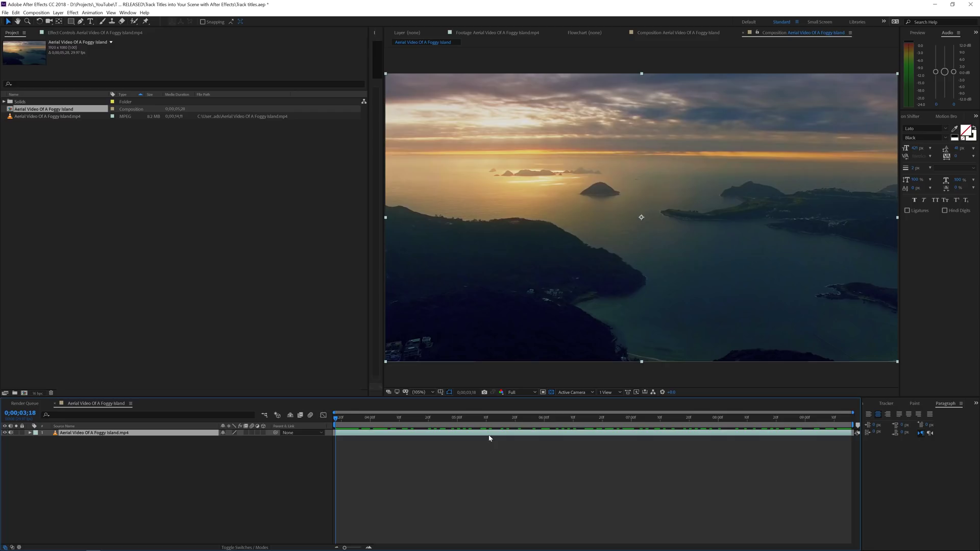
pyautogui.click(884, 403)
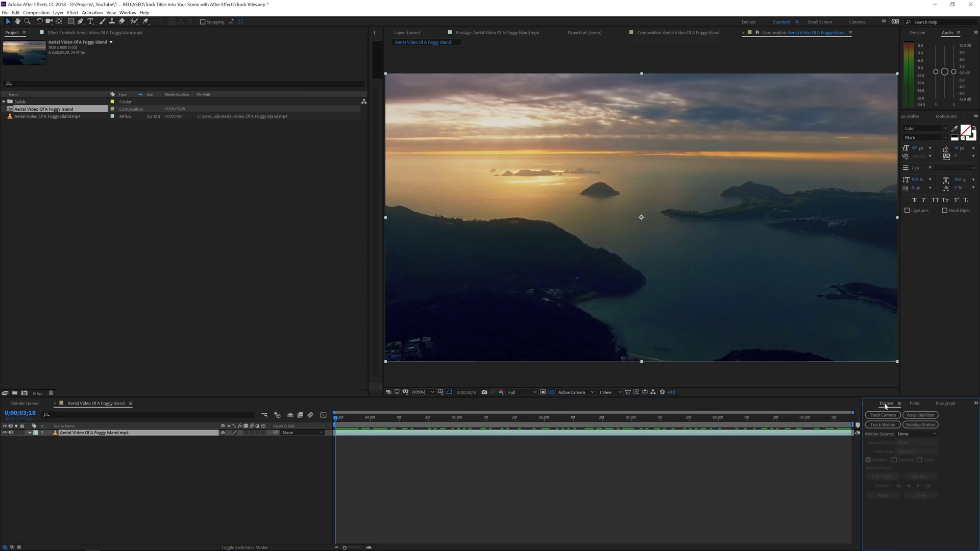
pyautogui.click(128, 13)
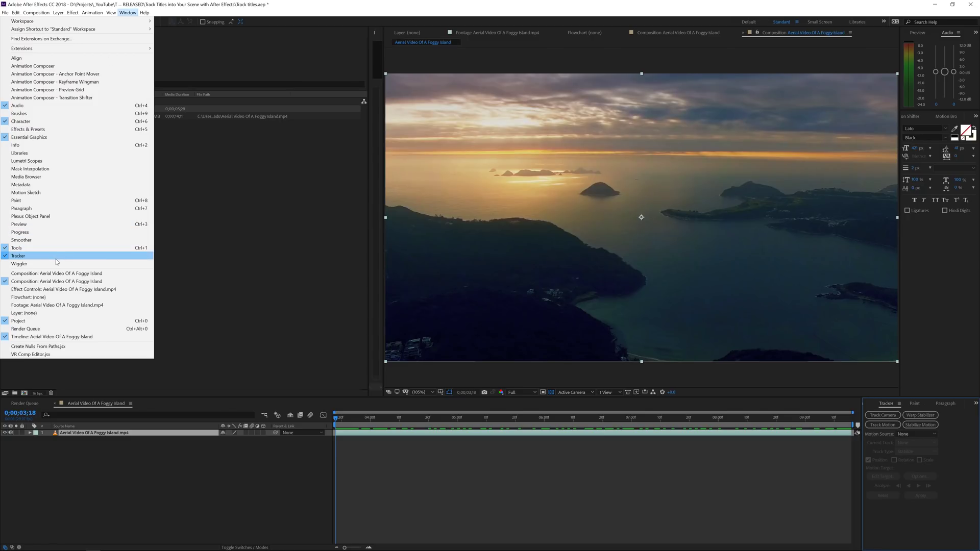
pyautogui.click(882, 416)
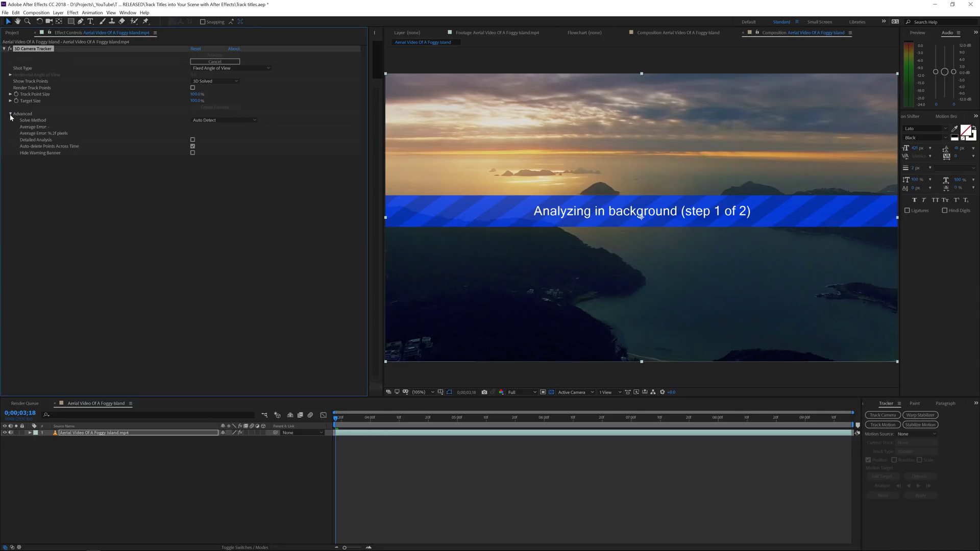
pyautogui.click(191, 143)
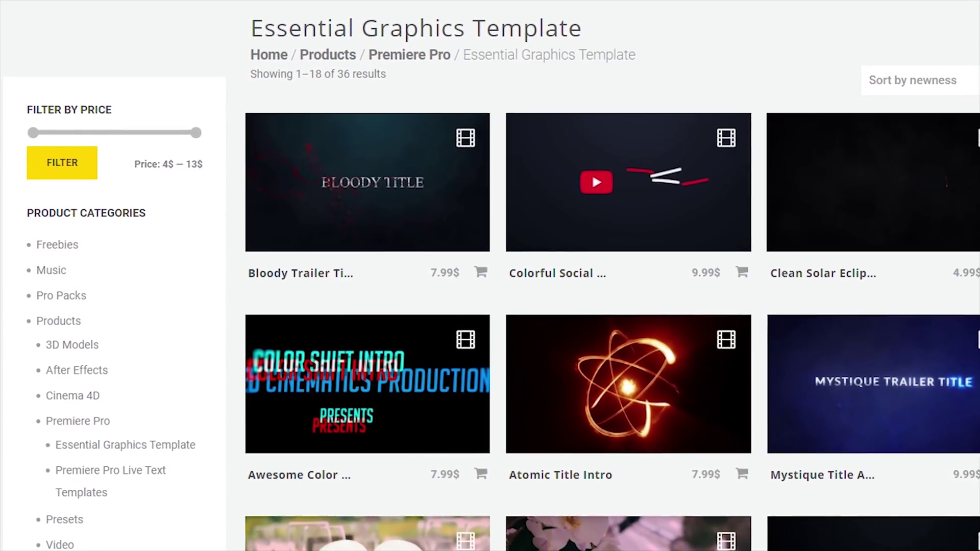
# - Open a lower-thirds product, then search the template store for 'new year'
pyautogui.click(595, 169)
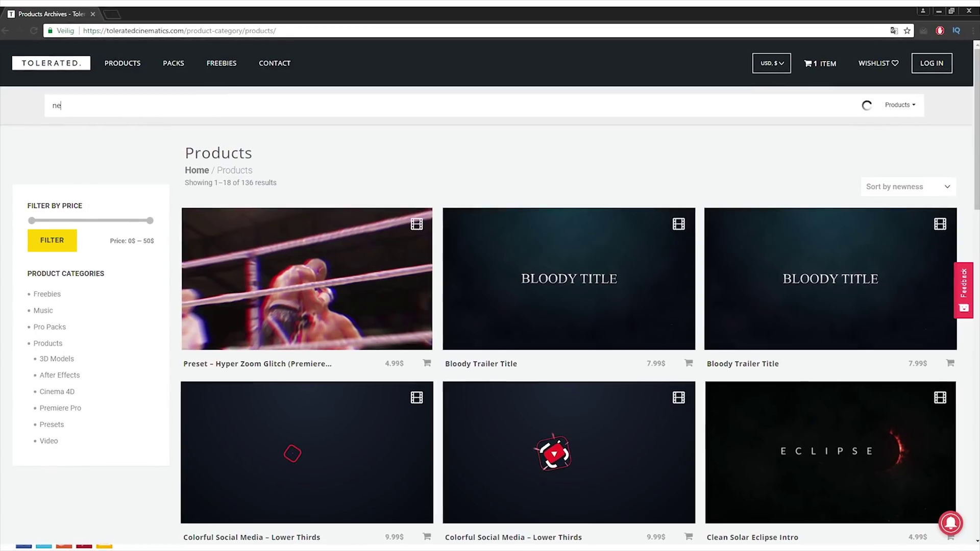
pyautogui.write('w year')
pyautogui.press('Return')
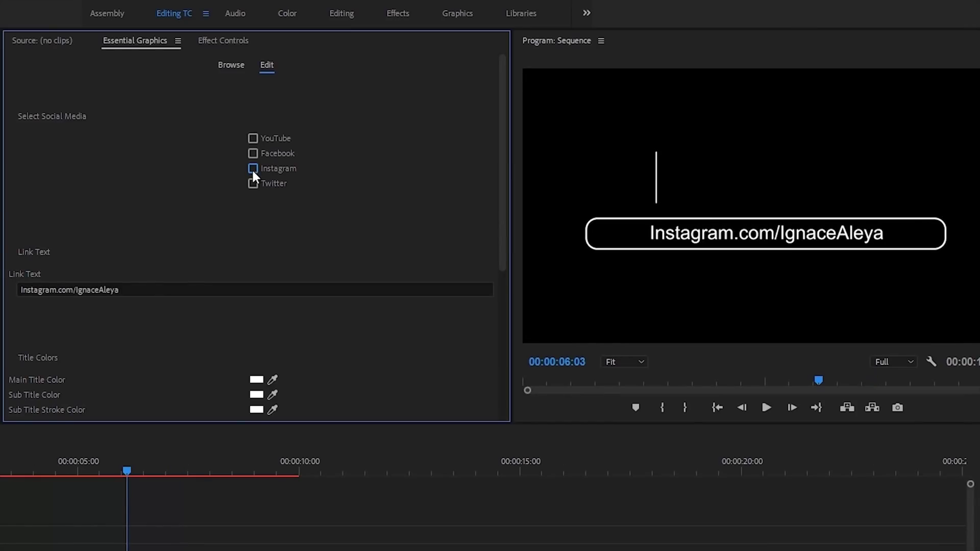
# - Tick Facebook among the template's social networks and scroll down to the colour settings
pyautogui.click(252, 153)
pyautogui.scroll(-5, 503, 273)
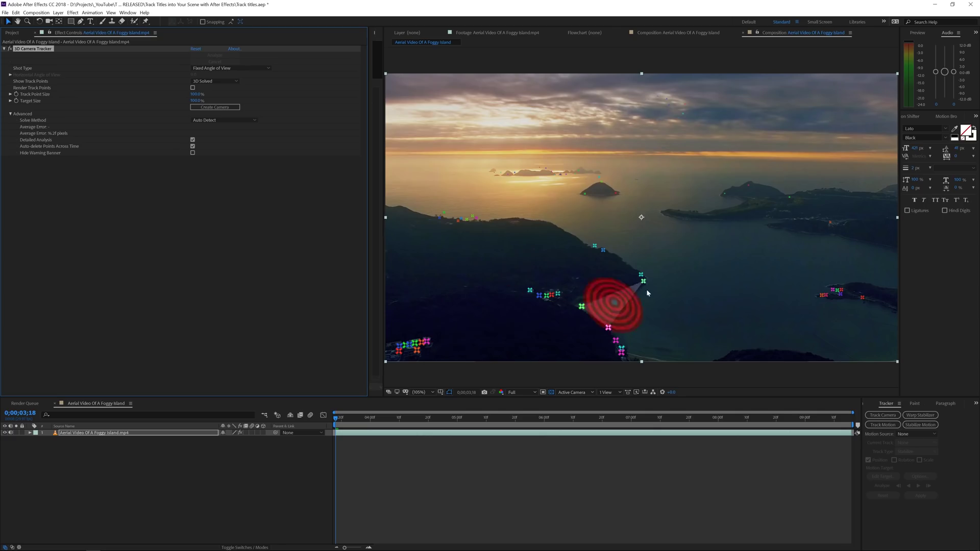
pyautogui.click(738, 318)
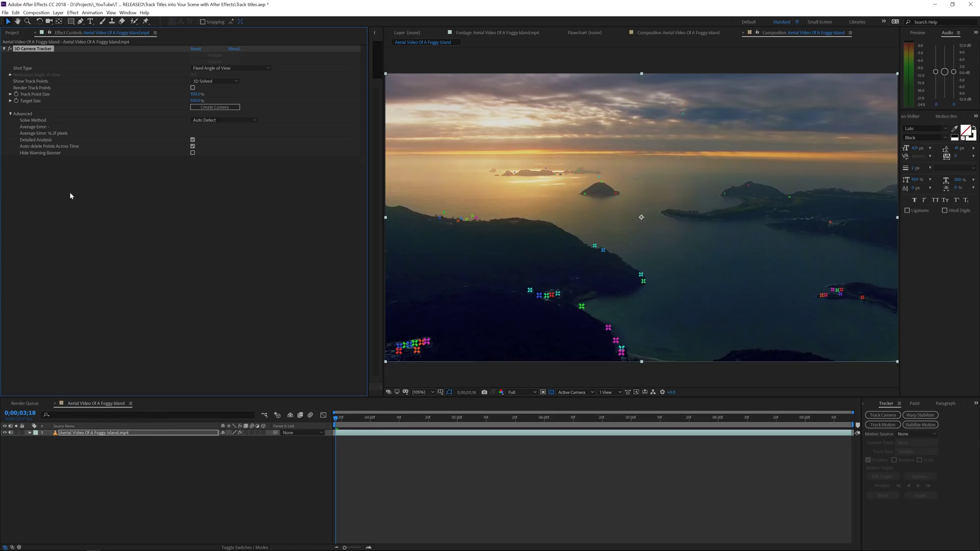
pyautogui.click(56, 258)
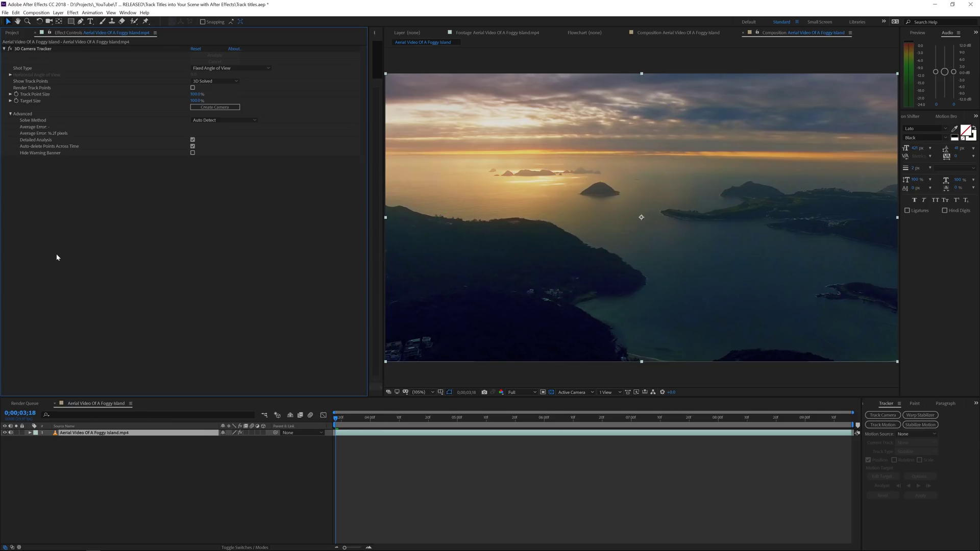
pyautogui.click(41, 49)
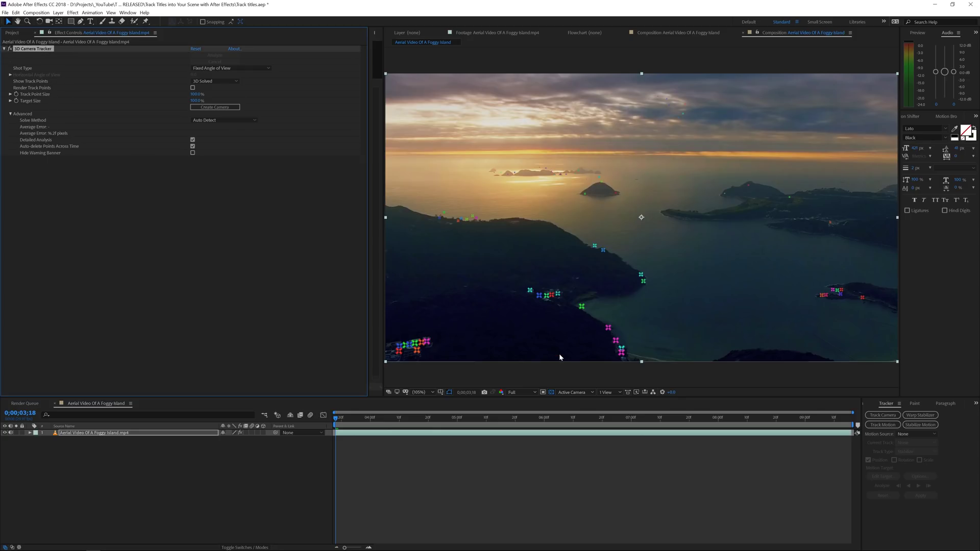
pyautogui.press('space')
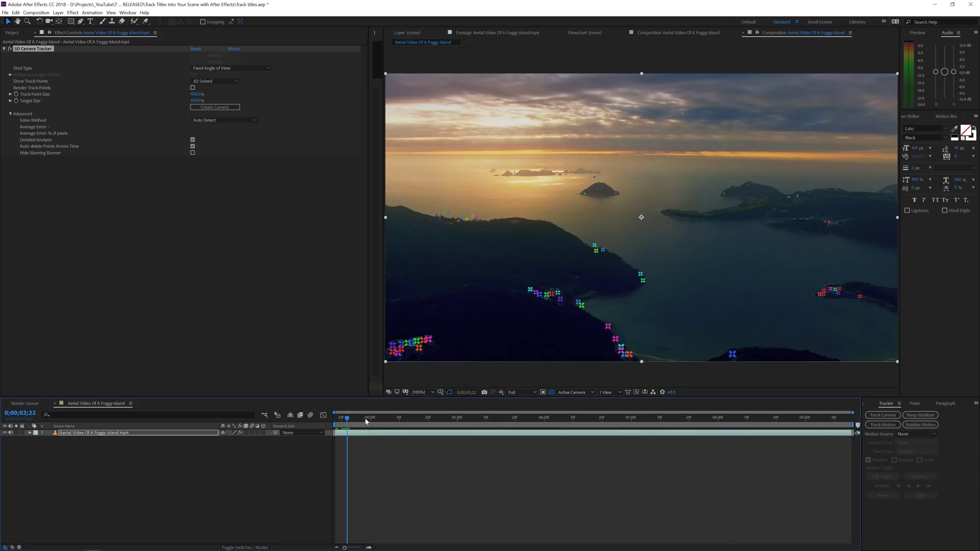
pyautogui.moveTo(527, 427); pyautogui.dragTo(779, 489)
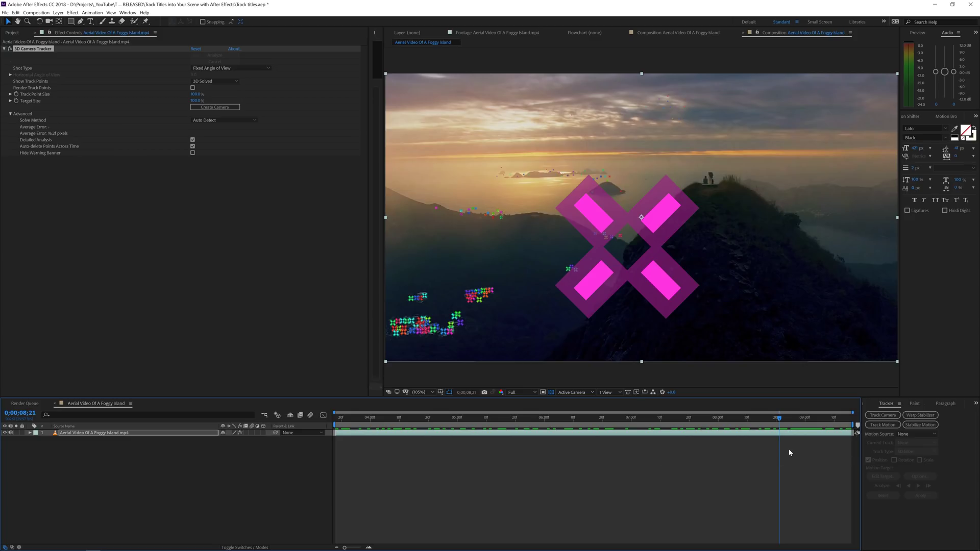
# - Create a text layer and tracker camera on the selected hillside track points and check anchoring
pyautogui.rightClick(450, 316)
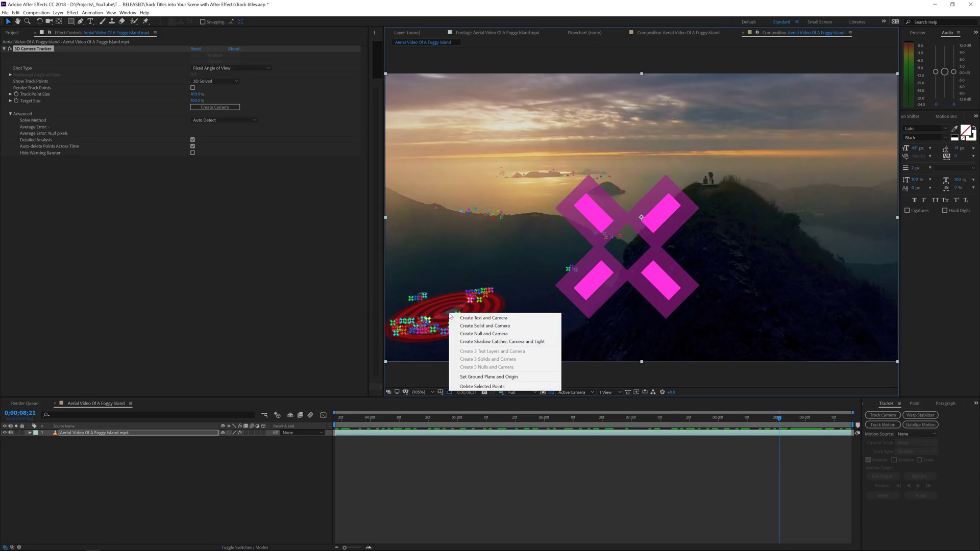
pyautogui.click(482, 318)
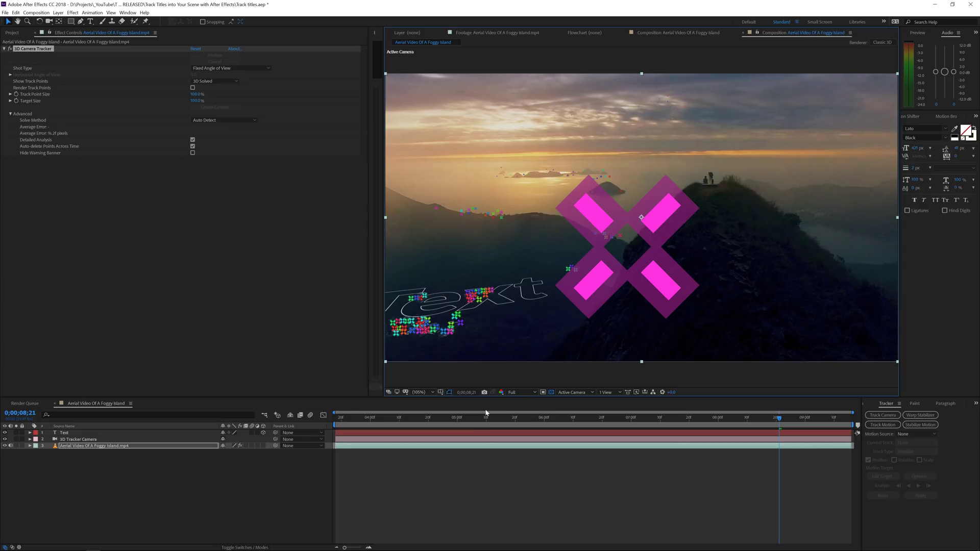
pyautogui.moveTo(486, 412); pyautogui.dragTo(742, 423)
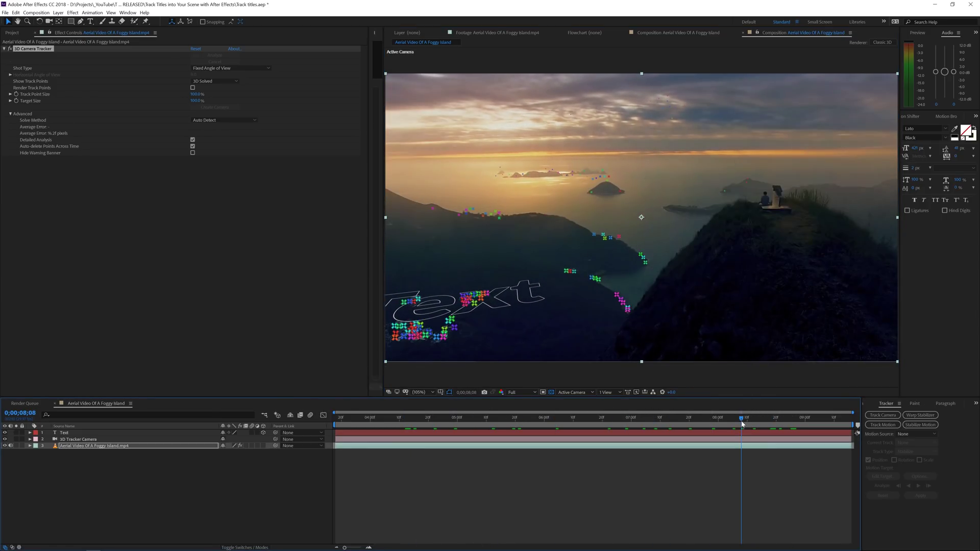
# - Swap the Text layer's fill and stroke so the text is solid white
pyautogui.click(137, 438)
pyautogui.click(143, 433)
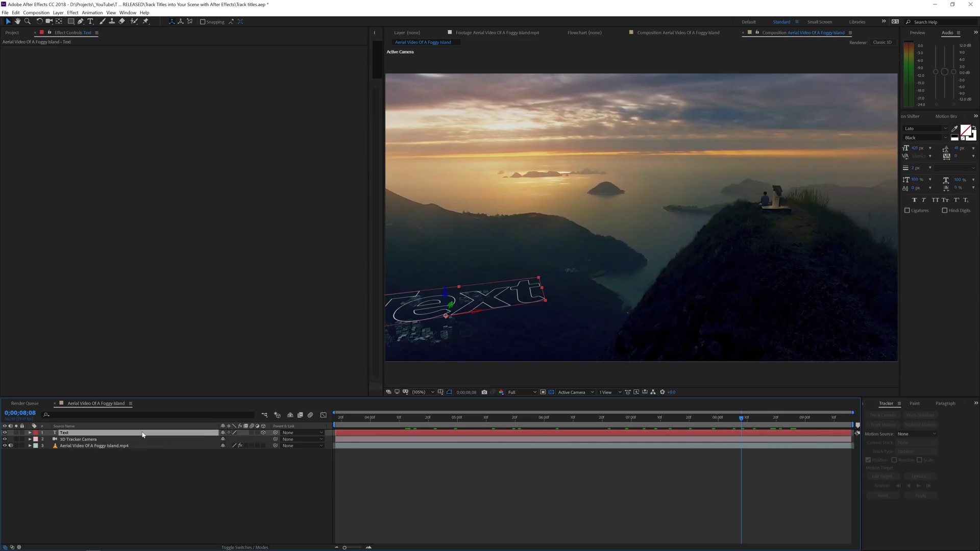
pyautogui.click(973, 130)
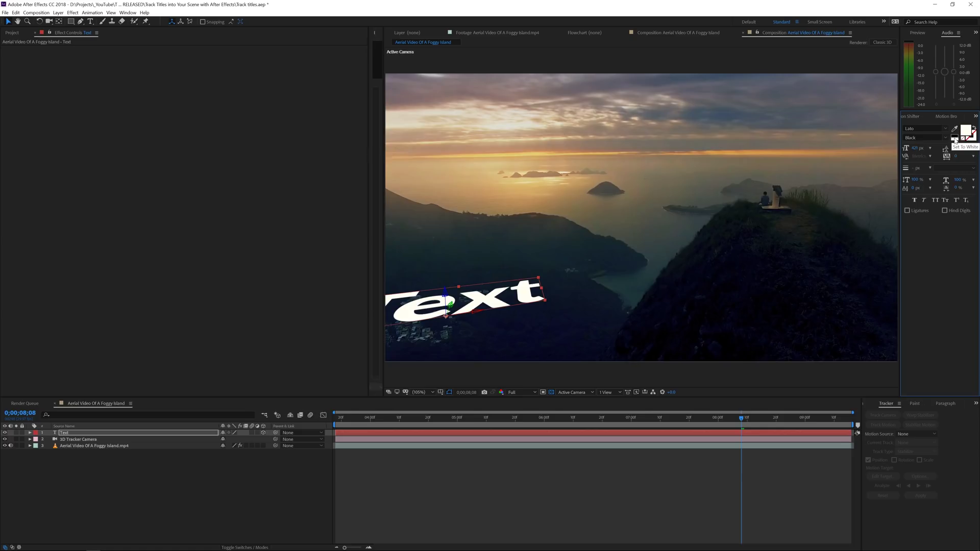
pyautogui.click(201, 433)
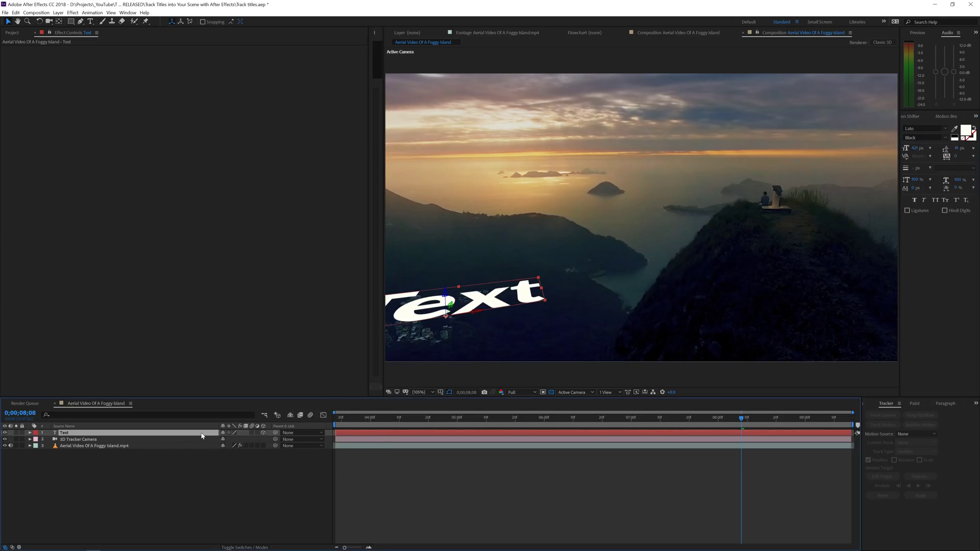
# - Set the text layer's Orientation to 0, 0, 0 so it faces the camera
pyautogui.press('r')
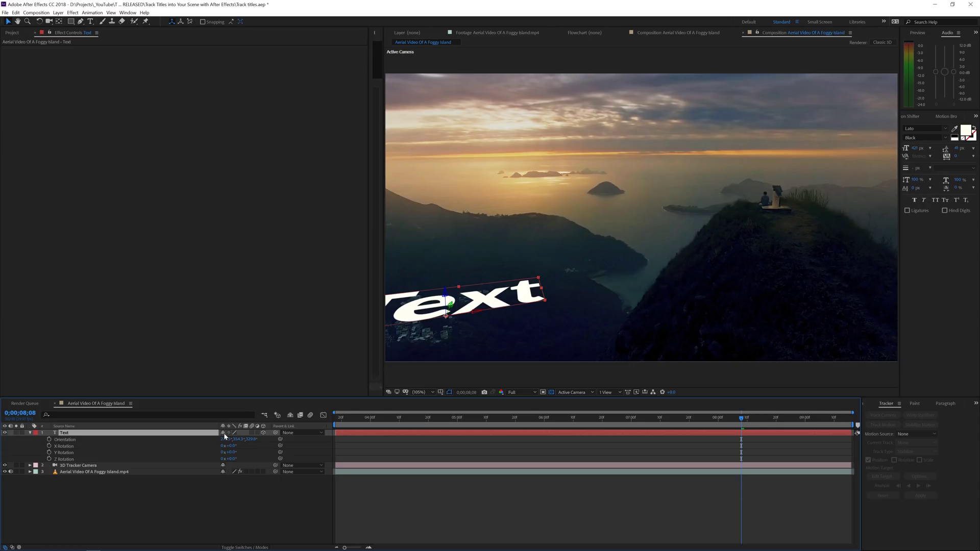
pyautogui.hotkey('shift', 'p')
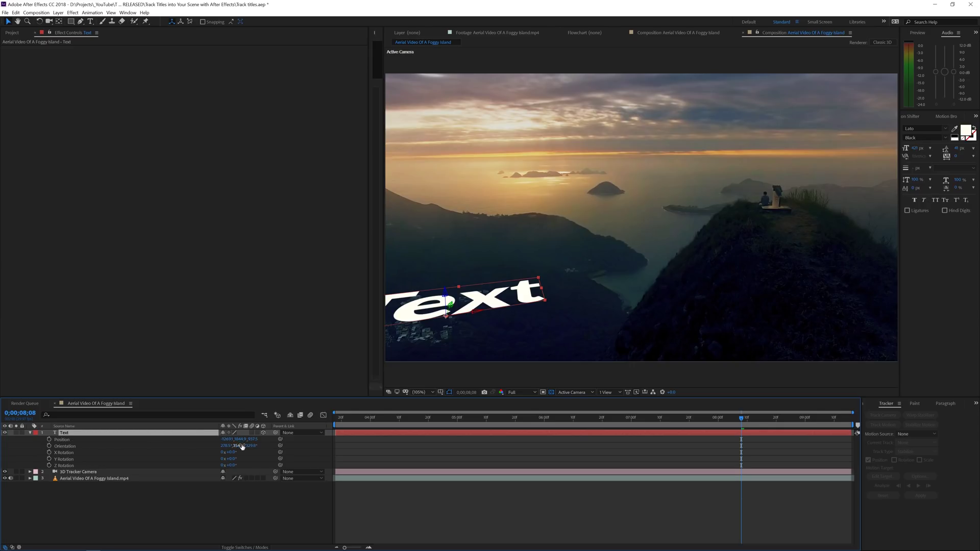
pyautogui.click(222, 445)
pyautogui.write('0')
pyautogui.press('Tab')
pyautogui.write('0')
pyautogui.press('Tab')
pyautogui.write('0')
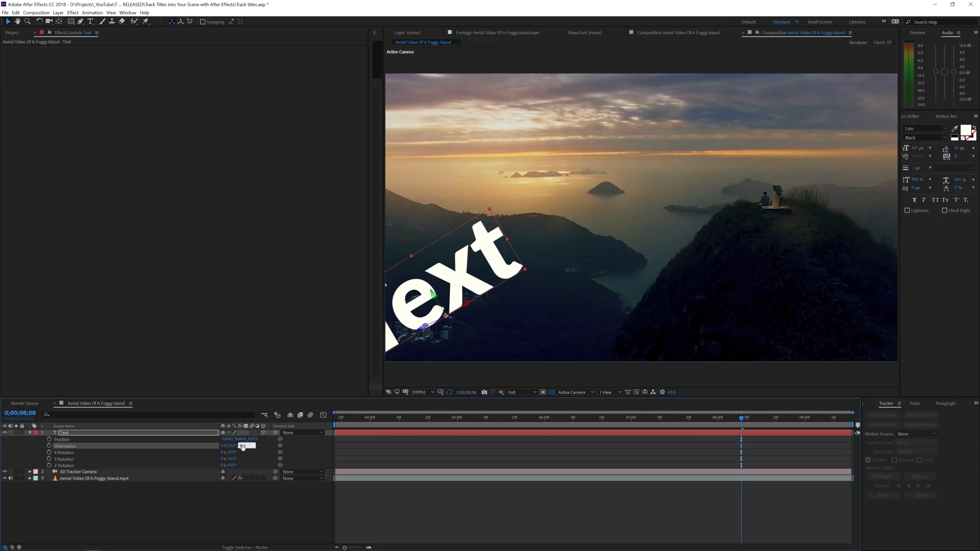
pyautogui.press('Return')
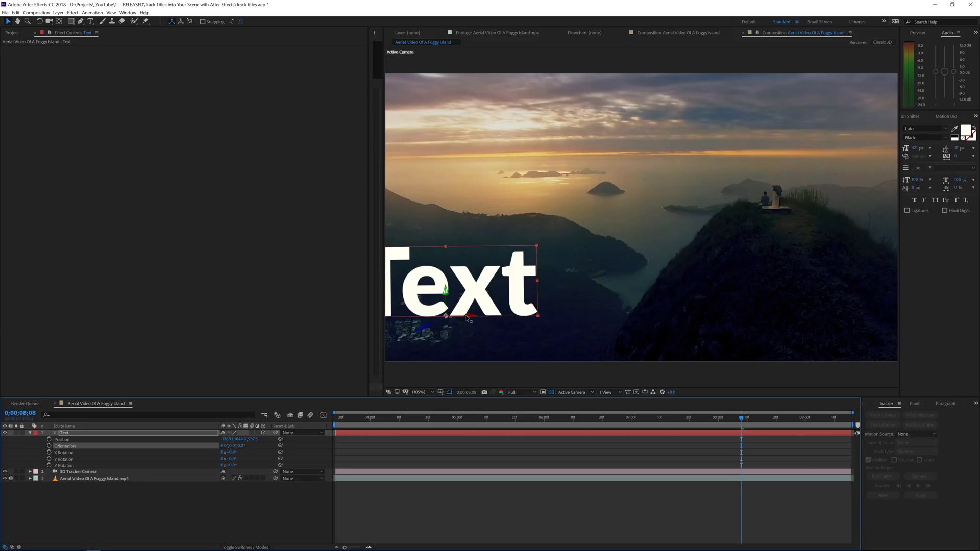
# - Centre the text horizontally, push it back in depth and raise it above the horizon
pyautogui.moveTo(466, 317); pyautogui.dragTo(587, 1)
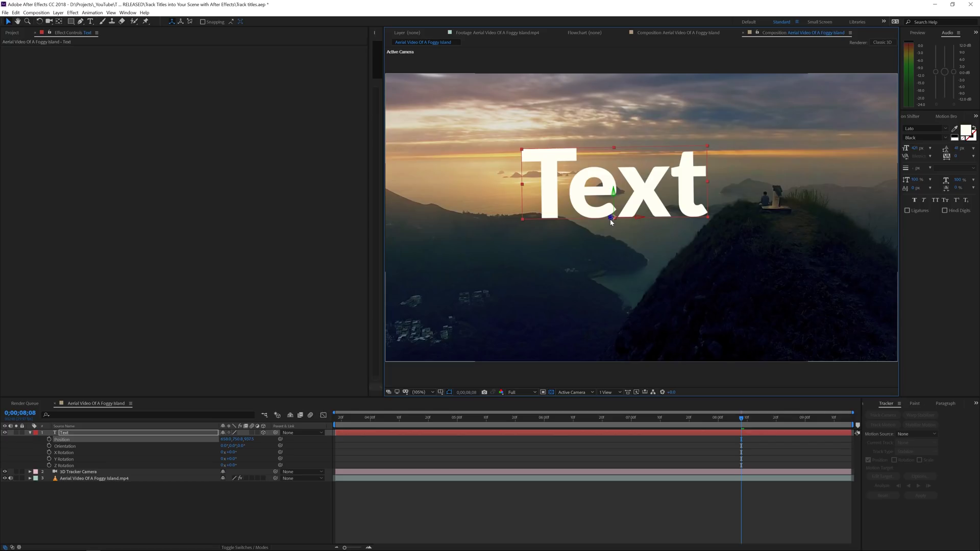
pyautogui.moveTo(612, 219); pyautogui.dragTo(617, 181)
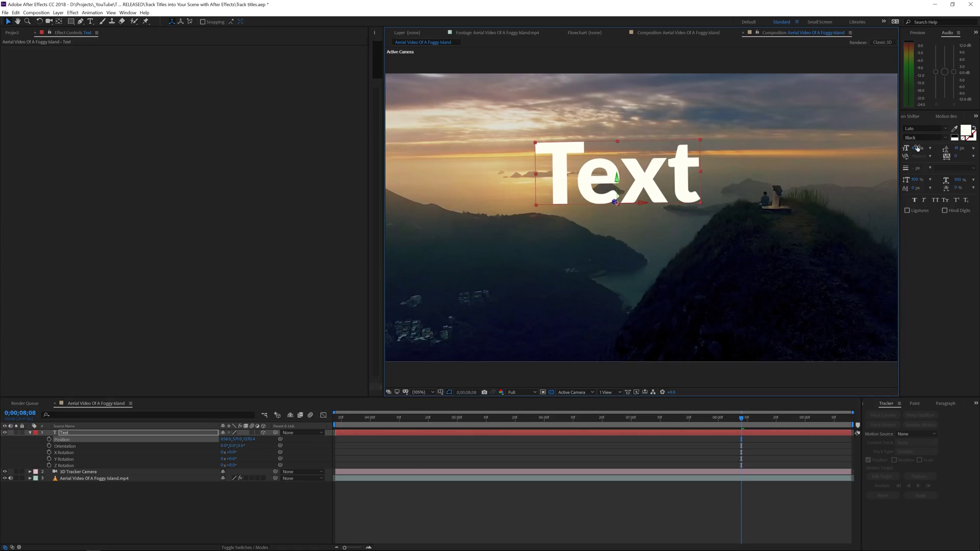
pyautogui.moveTo(916, 148); pyautogui.dragTo(883, 148)
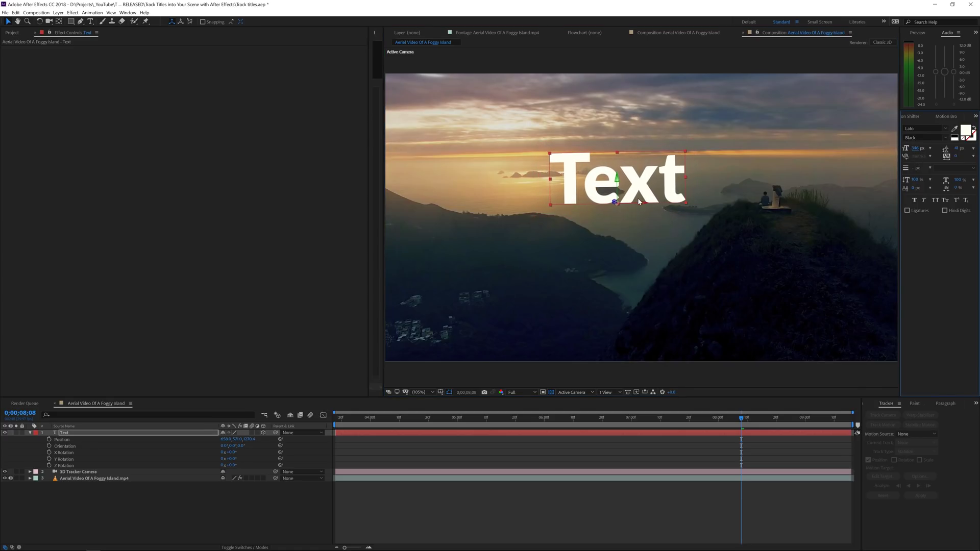
# - Retype the title as 'SUBSCRIBE FOR MORE' and scrub its font size smaller
pyautogui.doubleClick(652, 190)
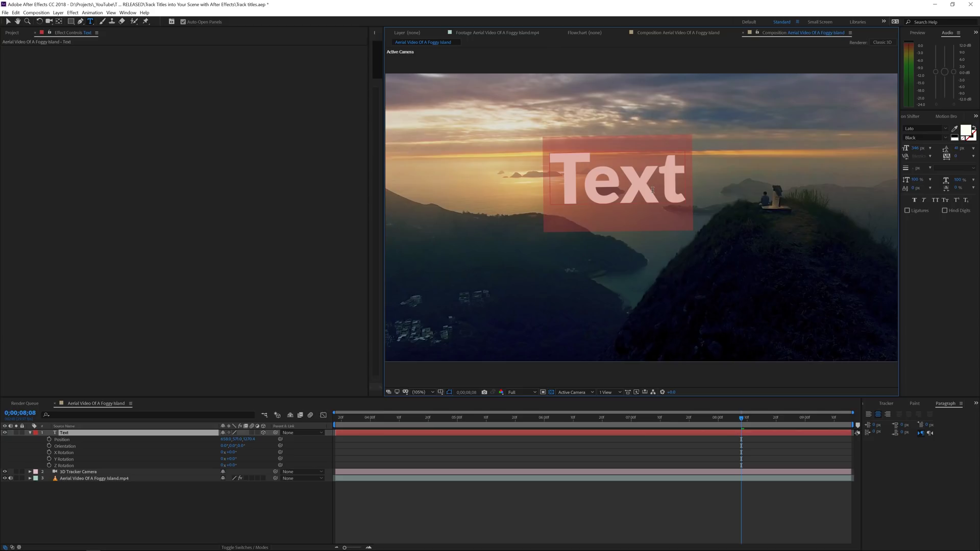
pyautogui.write('SUYB')
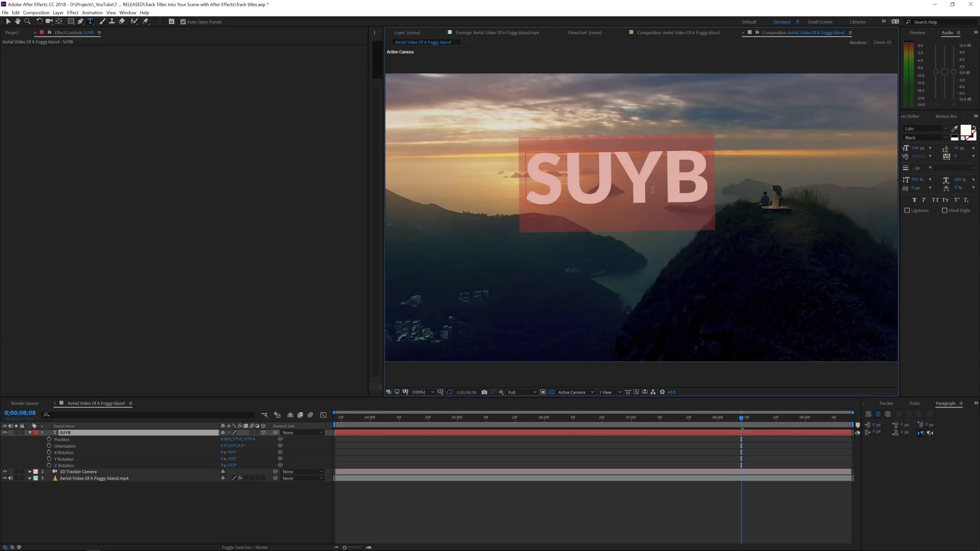
pyautogui.write('SUBSCRIBE FO')
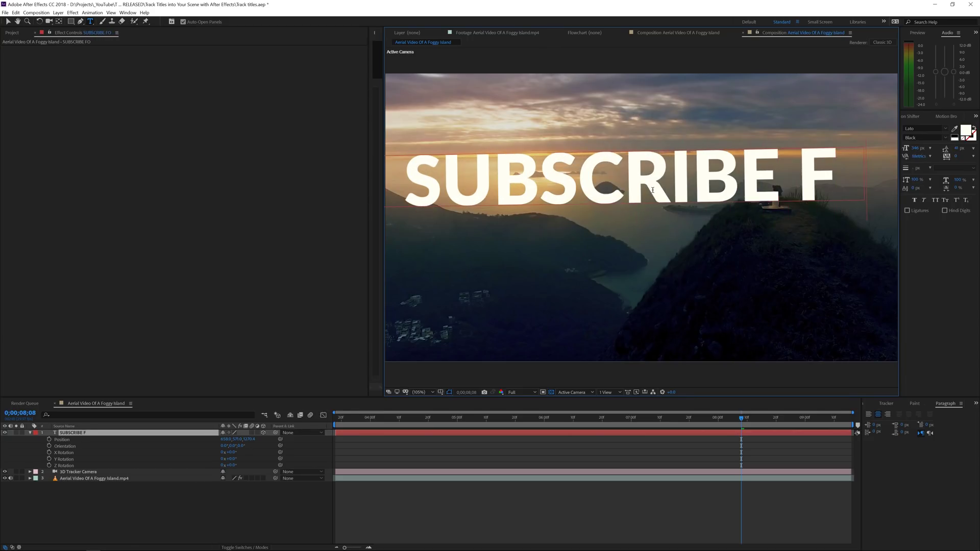
pyautogui.write('R MORE')
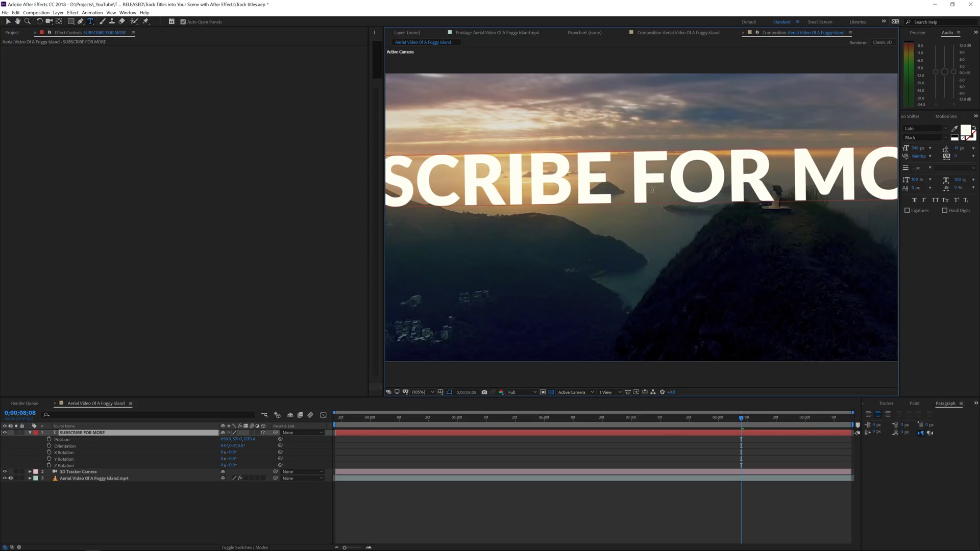
pyautogui.hotkey('ctrl', 'a')
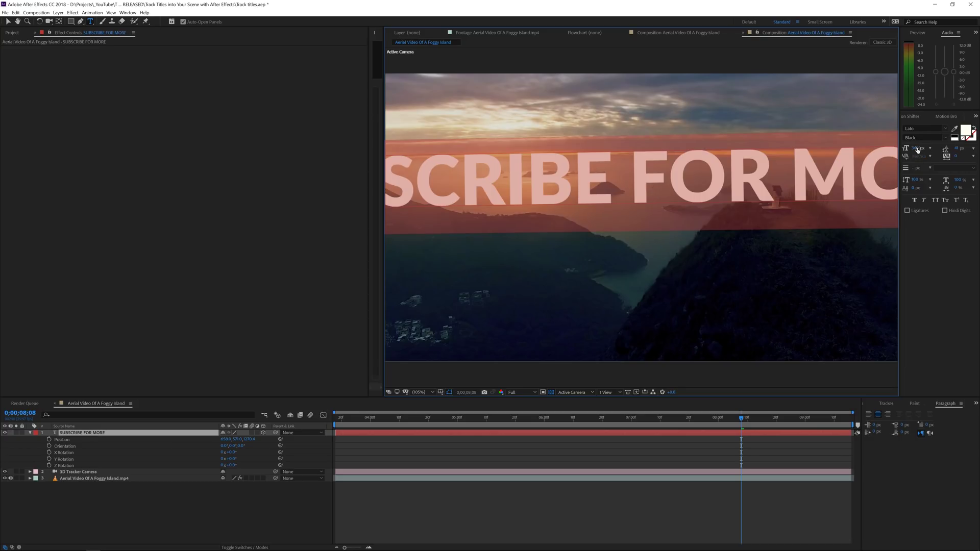
pyautogui.moveTo(916, 148); pyautogui.dragTo(910, 148)
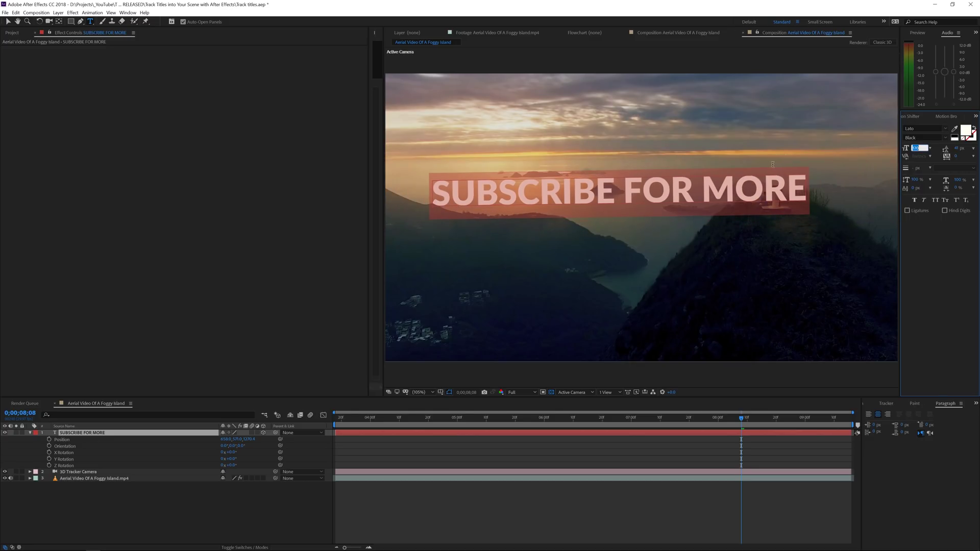
# - Nudge the SUBSCRIBE FOR MORE title right and scrub the timeline to check its placement
pyautogui.click(707, 198)
pyautogui.press('v')
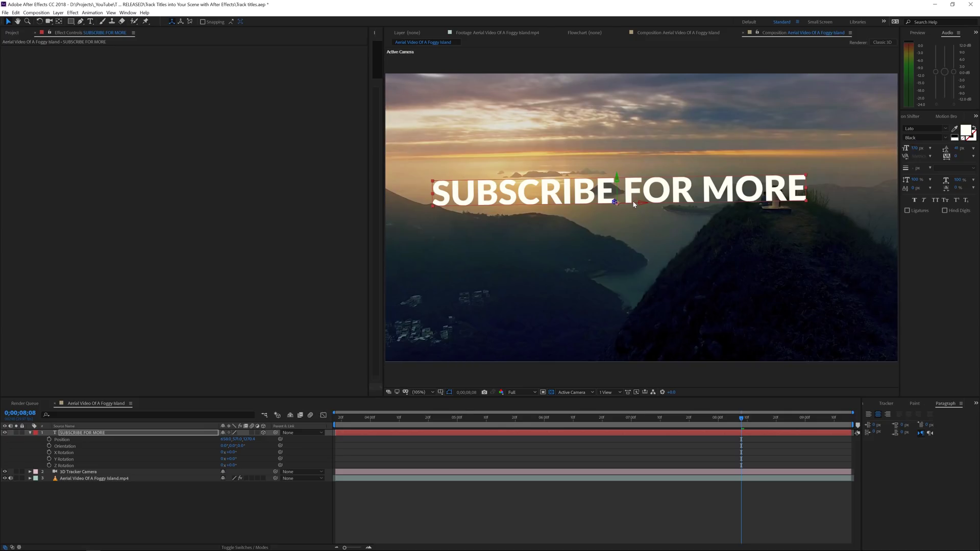
pyautogui.moveTo(631, 202); pyautogui.dragTo(671, 205)
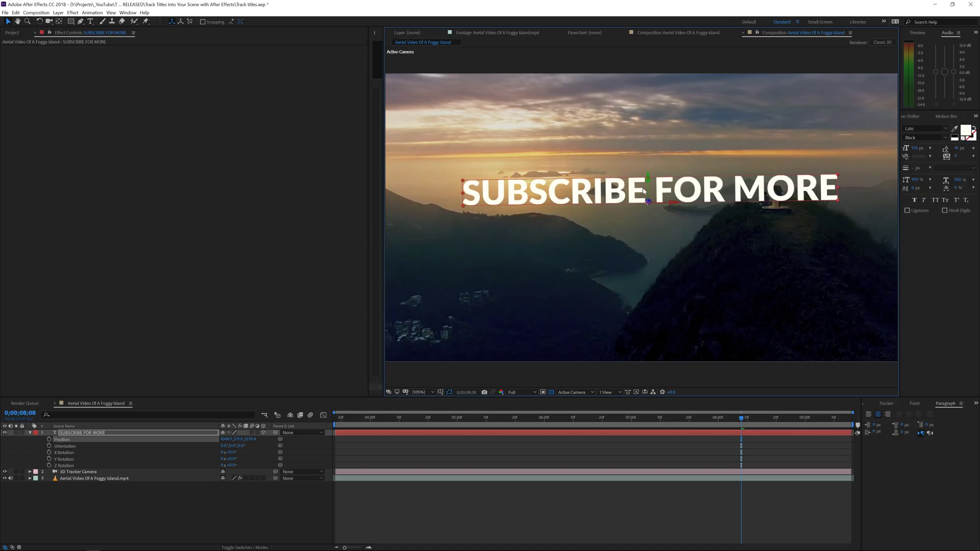
pyautogui.moveTo(742, 422); pyautogui.dragTo(817, 433)
pyautogui.moveTo(752, 449)
pyautogui.mouseDown()
pyautogui.moveTo(481, 446)
pyautogui.moveTo(835, 452)
pyautogui.moveTo(741, 462)
pyautogui.moveTo(747, 453)
pyautogui.mouseUp()
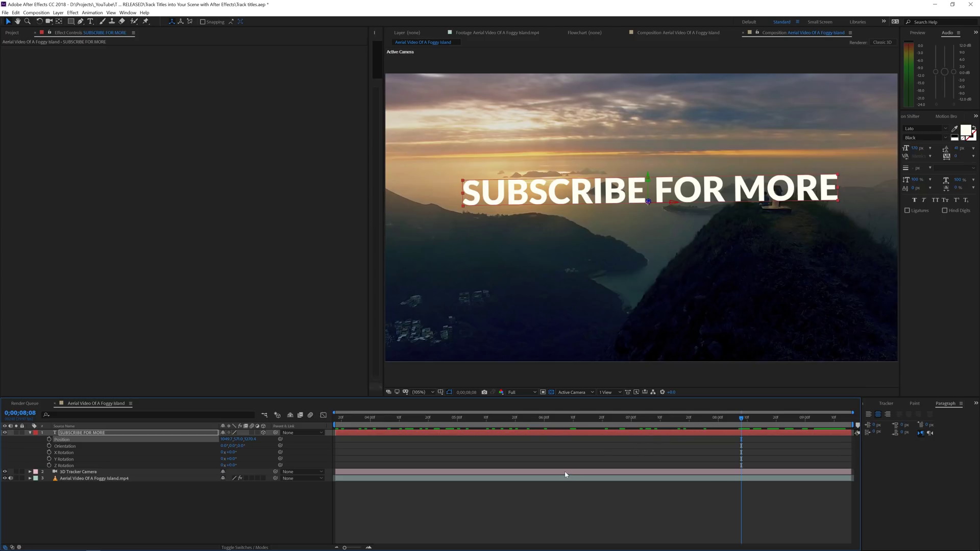
# - Duplicate the island footage layer, move the copy above the title, and view it in the Layer panel
pyautogui.click(80, 478)
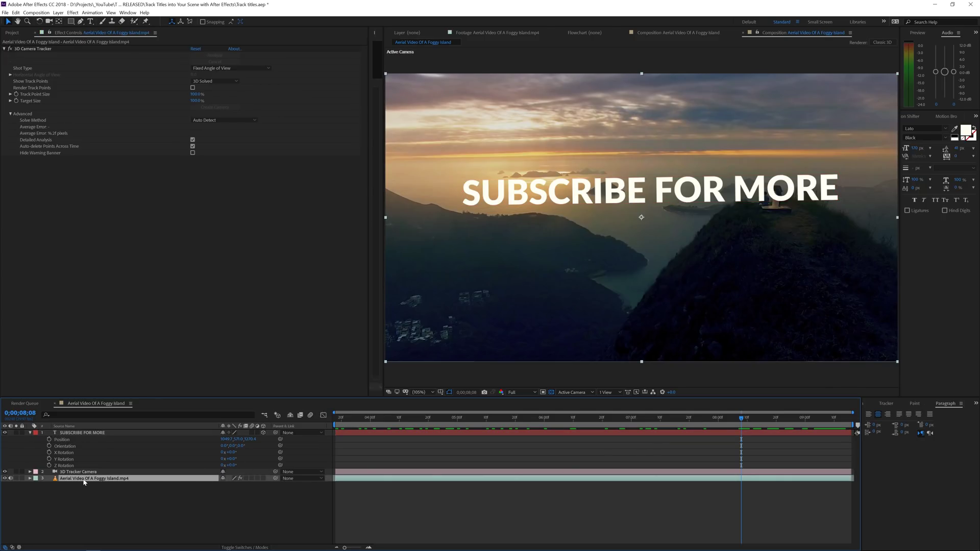
pyautogui.hotkey('ctrl', 'd')
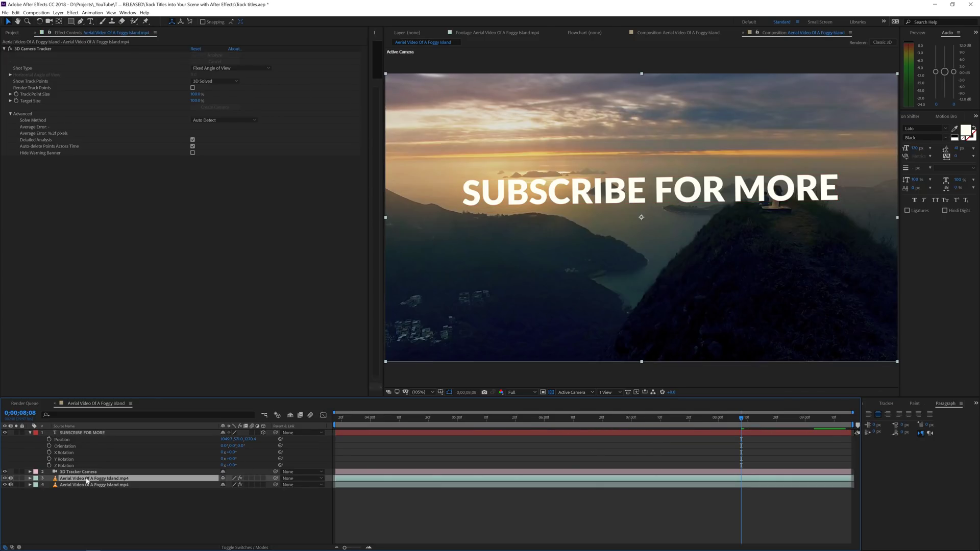
pyautogui.moveTo(84, 479); pyautogui.dragTo(98, 432)
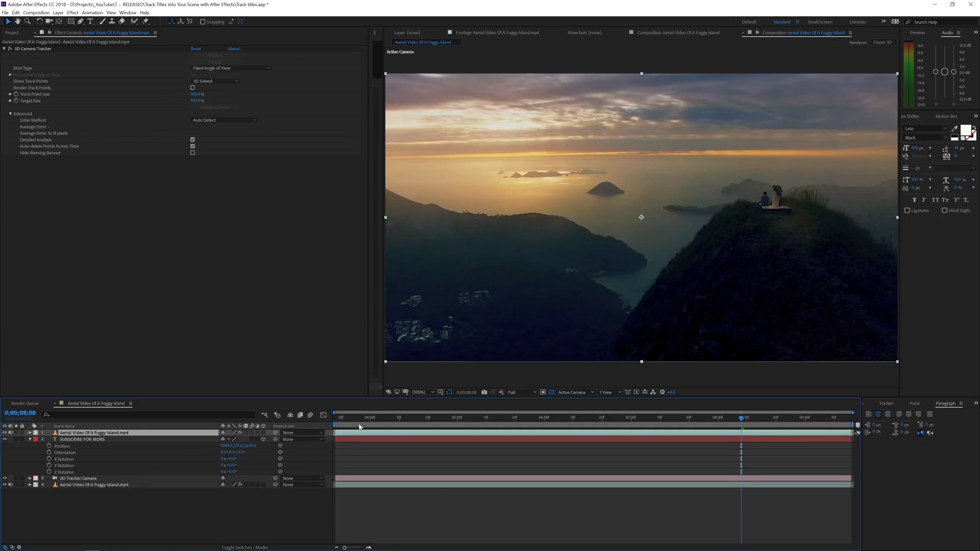
pyautogui.moveTo(358, 424); pyautogui.dragTo(333, 428)
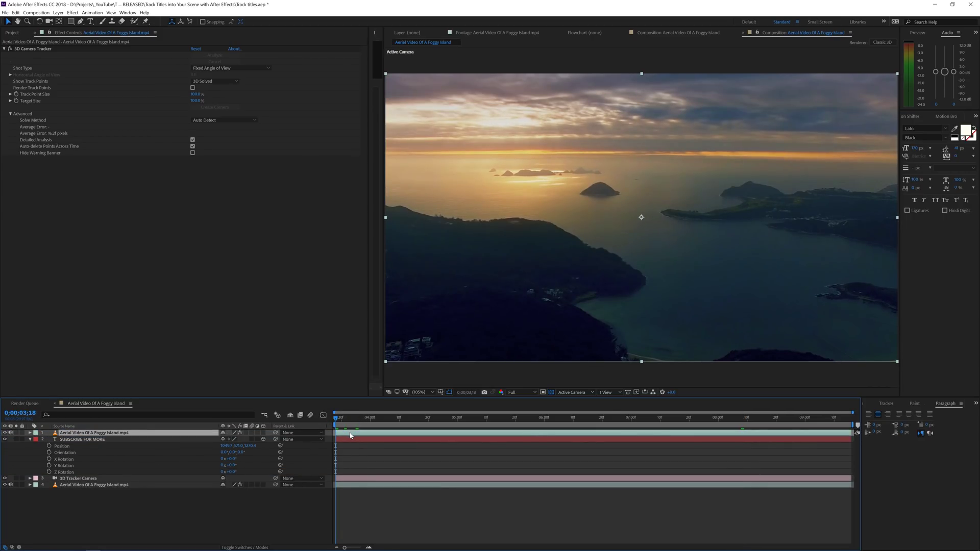
pyautogui.doubleClick(350, 435)
pyautogui.moveTo(342, 424); pyautogui.dragTo(686, 419)
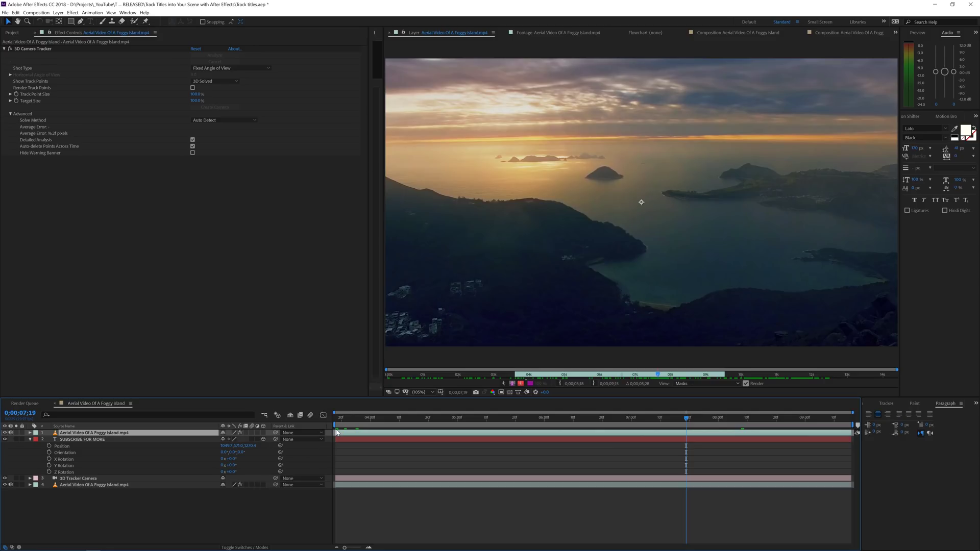
# - Trim the top footage copy to start at the playhead and paint a Roto Brush selection over the foreground hills
pyautogui.moveTo(333, 432); pyautogui.dragTo(692, 436)
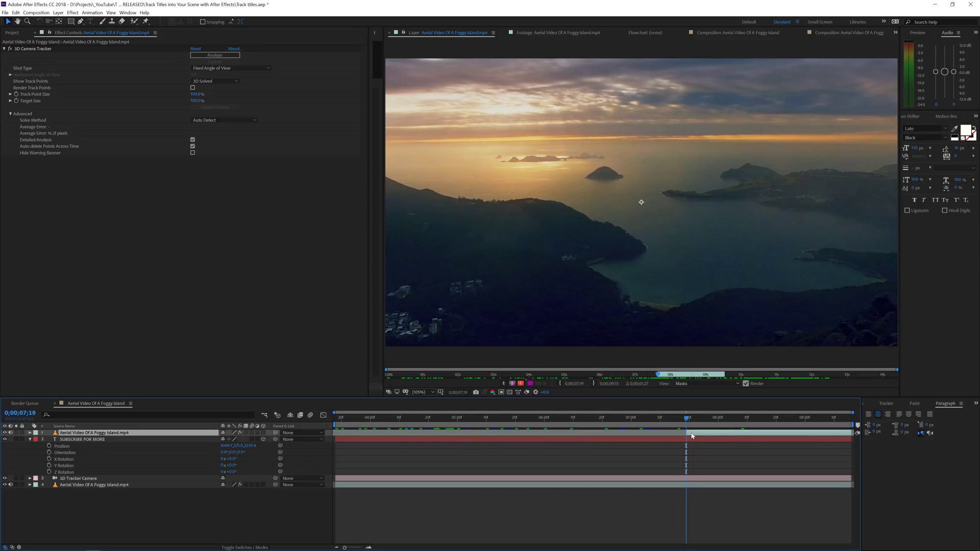
pyautogui.click(612, 316)
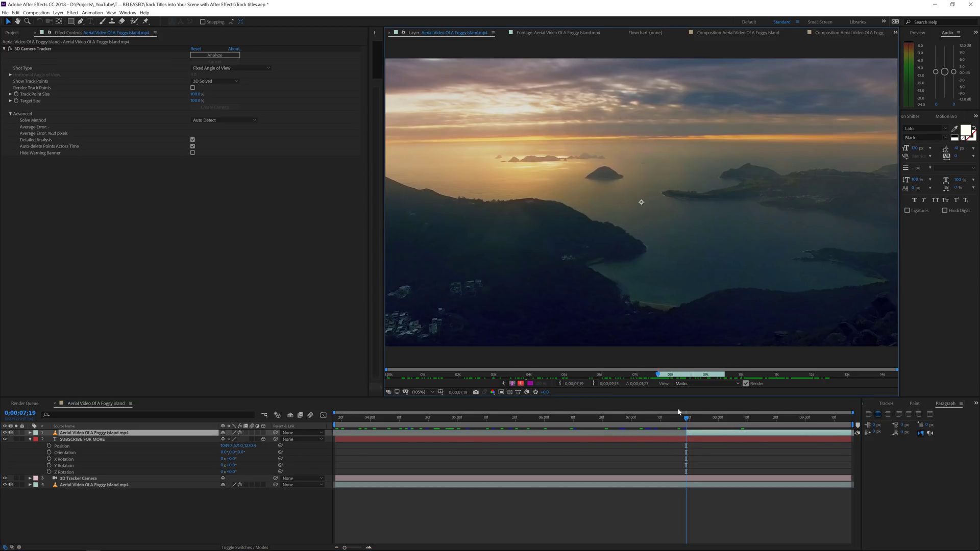
pyautogui.click(136, 22)
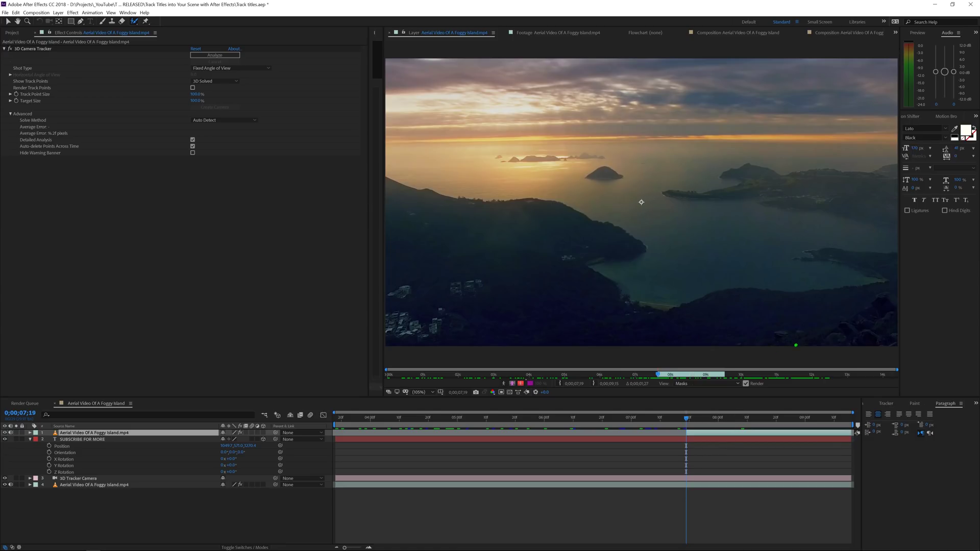
pyautogui.moveTo(792, 343); pyautogui.dragTo(894, 317)
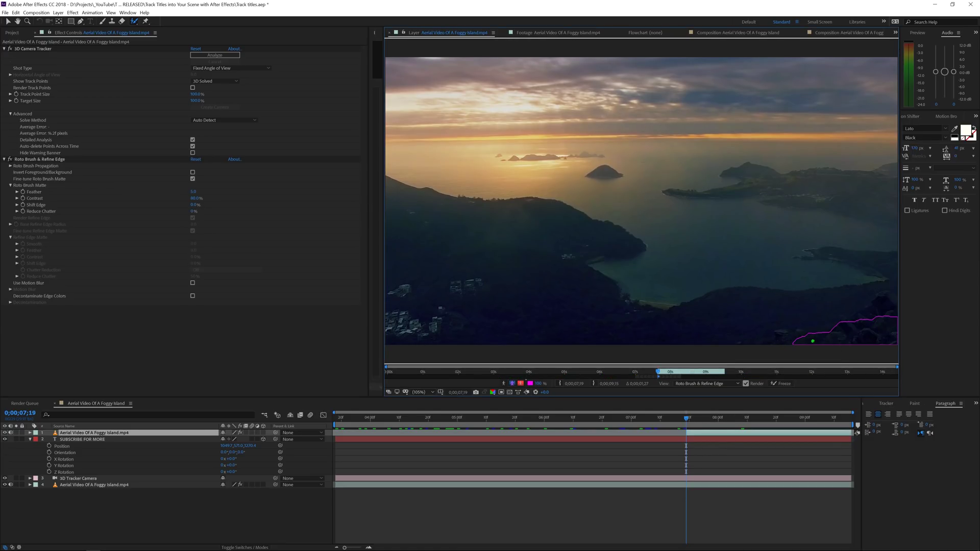
pyautogui.moveTo(783, 337)
pyautogui.mouseDown()
pyautogui.moveTo(895, 308)
pyautogui.moveTo(837, 315)
pyautogui.moveTo(777, 345)
pyautogui.moveTo(837, 330)
pyautogui.moveTo(775, 345)
pyautogui.mouseUp()
# - Propagate the mountain matte forward, adding the ridge, the seated person and the bottom-right area
pyautogui.press('pagedown')
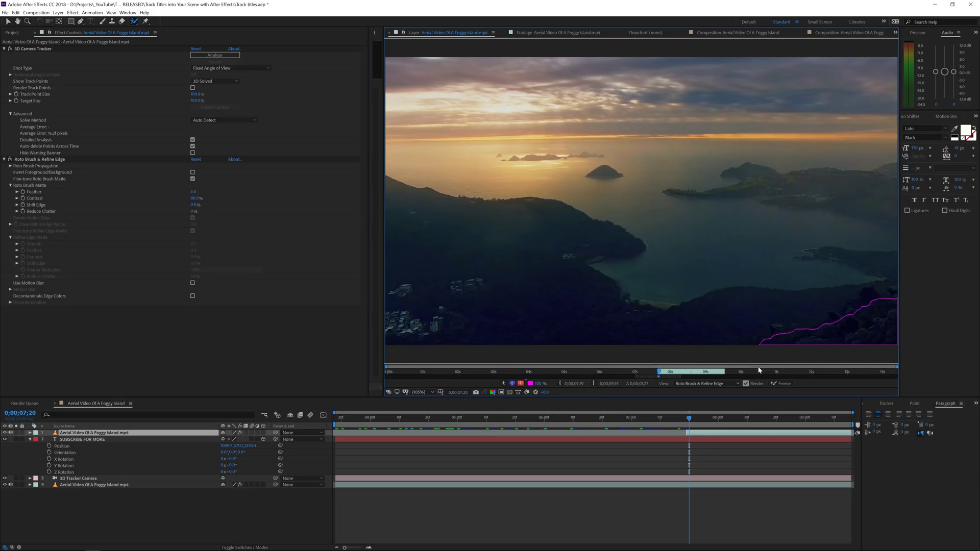
pyautogui.press('pagedown')
pyautogui.press('pagedown')
pyautogui.press('pagedown')
pyautogui.press('pagedown')
pyautogui.press('pagedown')
pyautogui.press('pagedown')
pyautogui.press('pagedown')
pyautogui.press('pagedown')
pyautogui.press('pagedown')
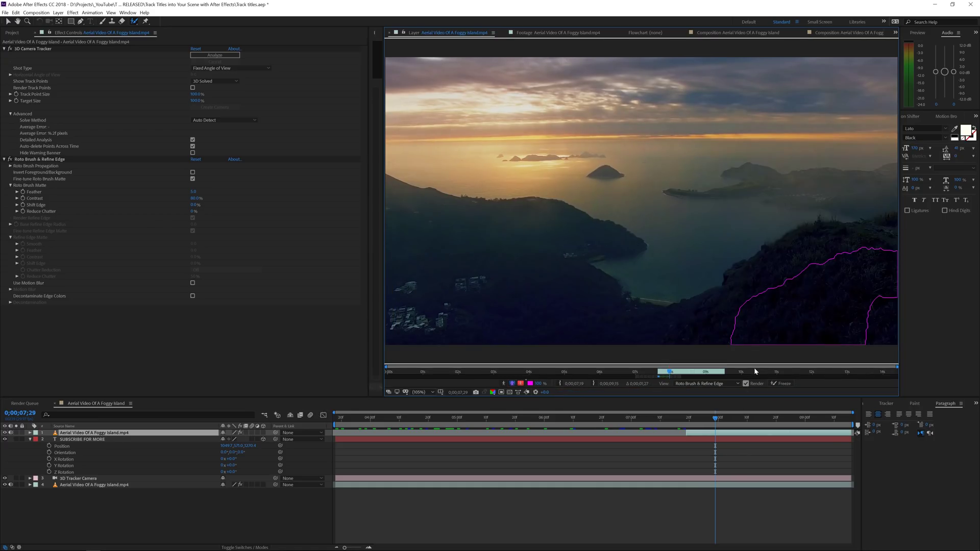
pyautogui.moveTo(687, 339)
pyautogui.mouseDown()
pyautogui.moveTo(746, 270)
pyautogui.moveTo(813, 237)
pyautogui.moveTo(858, 236)
pyautogui.moveTo(889, 267)
pyautogui.moveTo(895, 222)
pyautogui.moveTo(835, 253)
pyautogui.mouseUp()
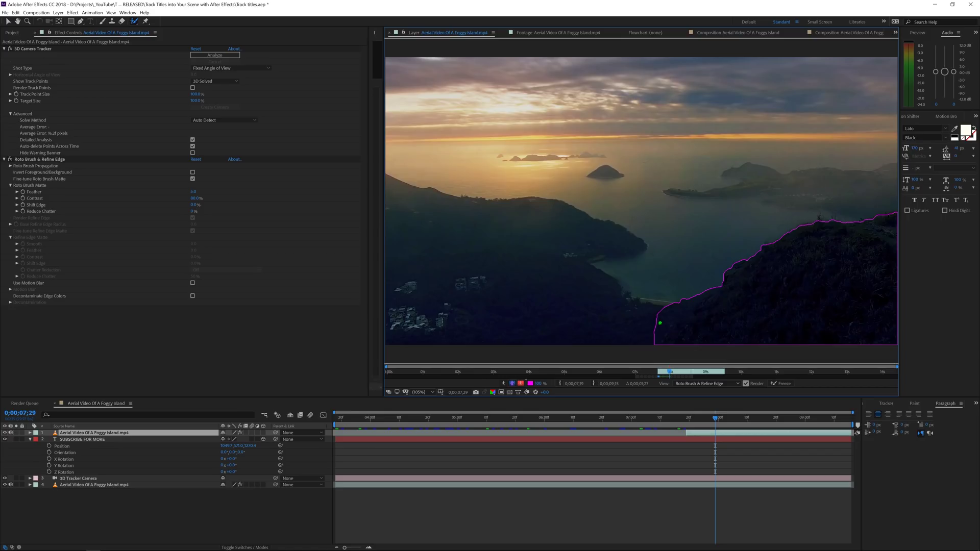
pyautogui.moveTo(660, 323); pyautogui.dragTo(623, 345)
pyautogui.press('space')
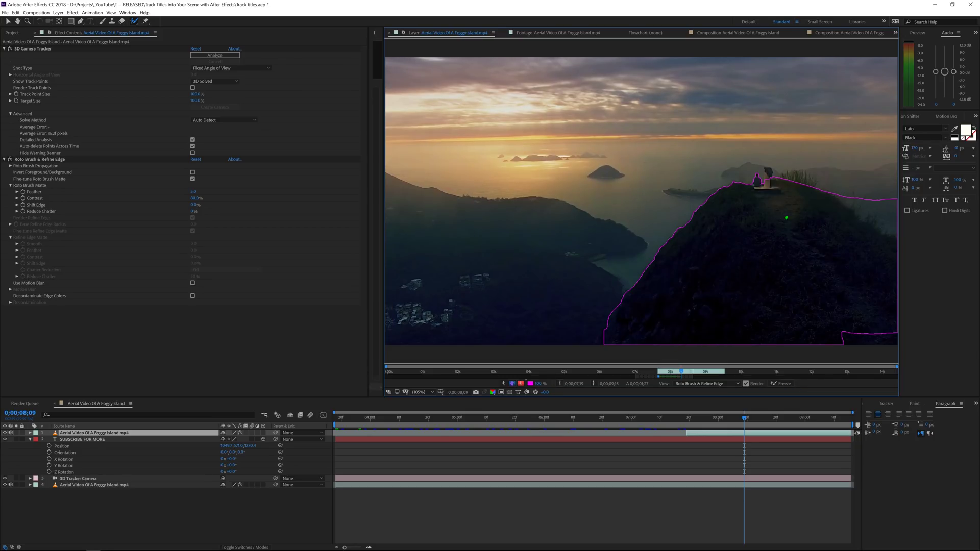
pyautogui.moveTo(767, 169)
pyautogui.mouseDown()
pyautogui.moveTo(767, 190)
pyautogui.moveTo(822, 187)
pyautogui.moveTo(896, 230)
pyautogui.mouseUp()
pyautogui.moveTo(830, 337); pyautogui.dragTo(953, 339)
pyautogui.press('pagedown')
pyautogui.press('pagedown')
pyautogui.press('pagedown')
pyautogui.press('pagedown')
pyautogui.press('pagedown')
pyautogui.press('pagedown')
pyautogui.press('pagedown')
pyautogui.press('pagedown')
pyautogui.press('pagedown')
pyautogui.press('pagedown')
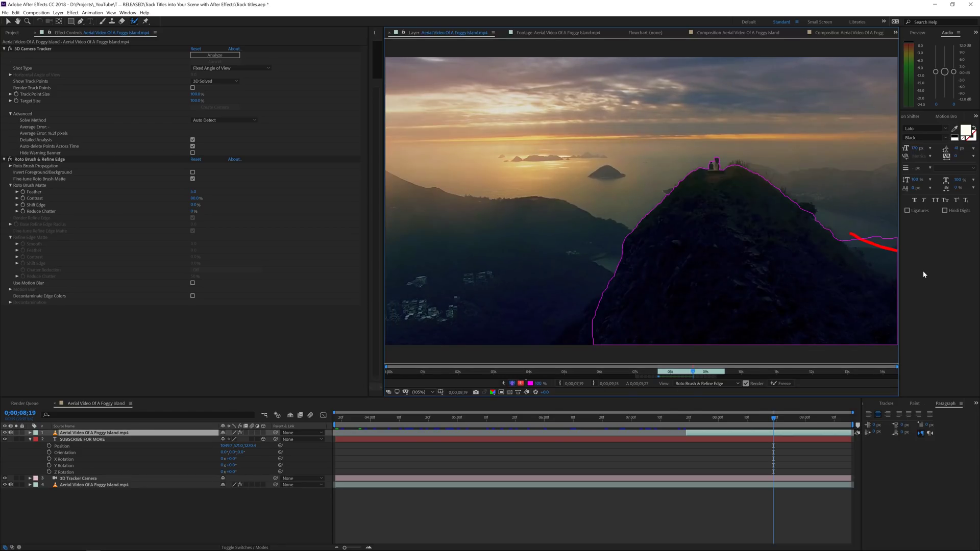
# - Freeze the mountain roto matte and return to the composition to see the title behind the peak
pyautogui.click(781, 384)
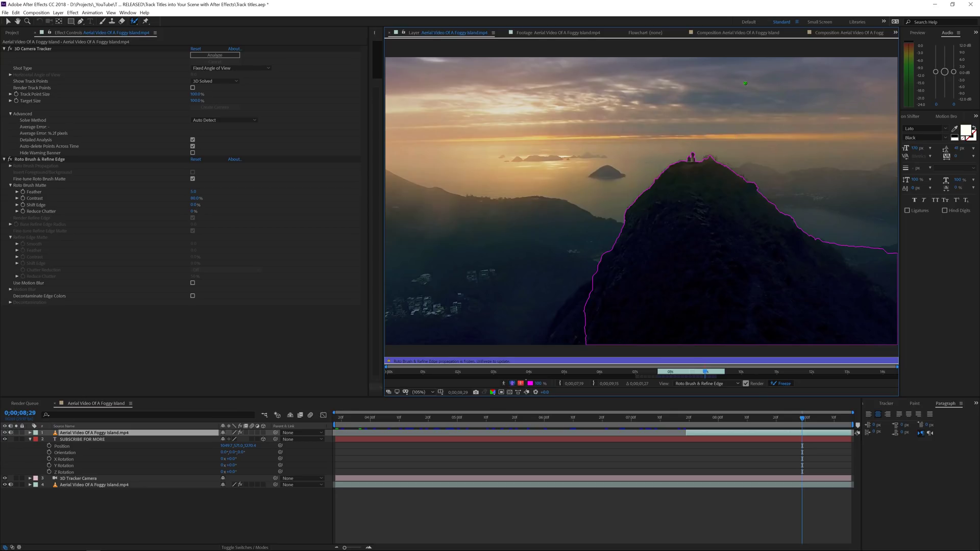
pyautogui.click(753, 33)
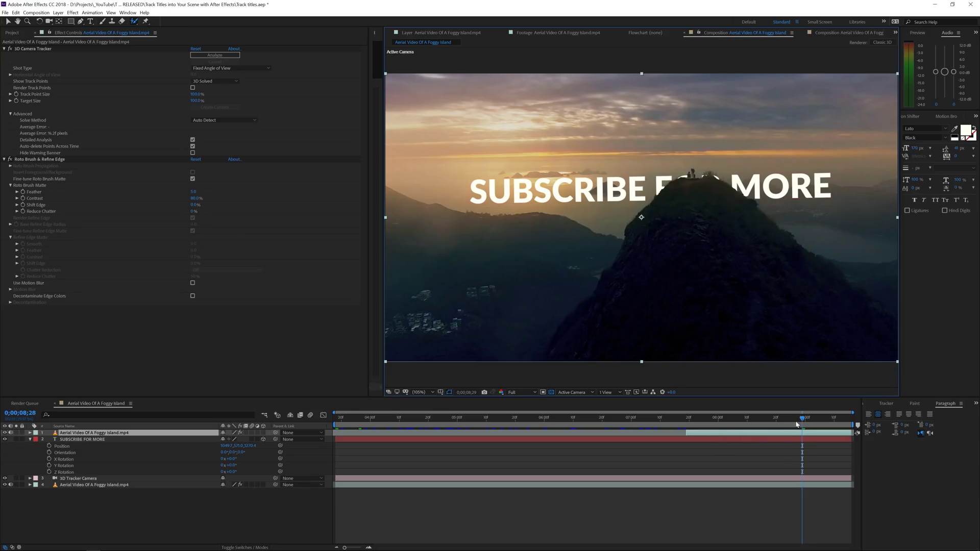
# - Duplicate the SUBSCRIBE FOR MORE title, move the copy slightly closer in Z, and make it outline-only
pyautogui.moveTo(796, 424); pyautogui.dragTo(646, 424)
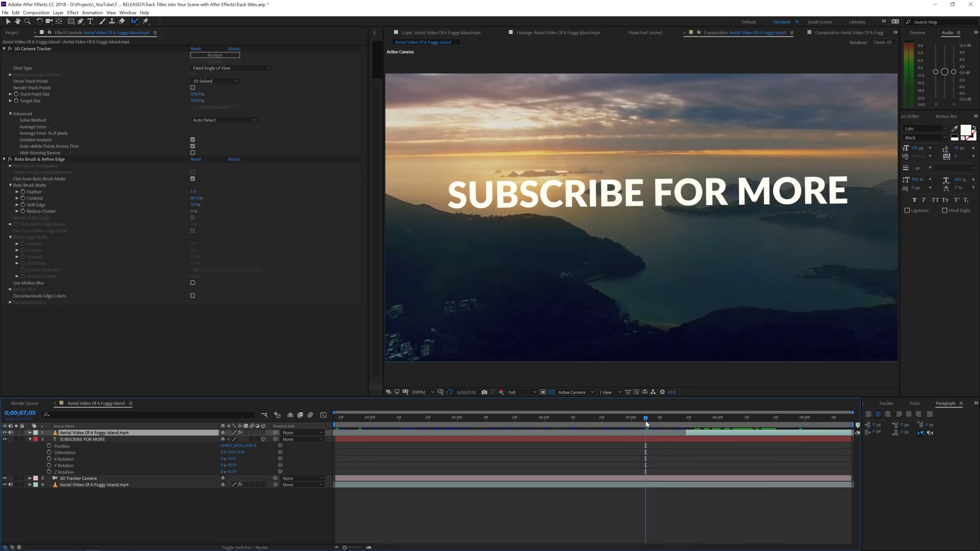
pyautogui.click(67, 440)
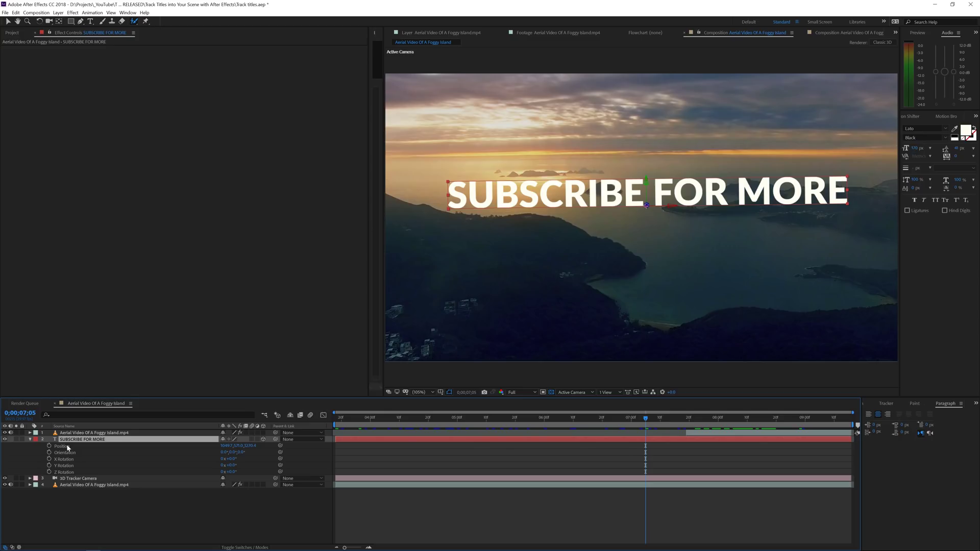
pyautogui.hotkey('ctrl', 'd')
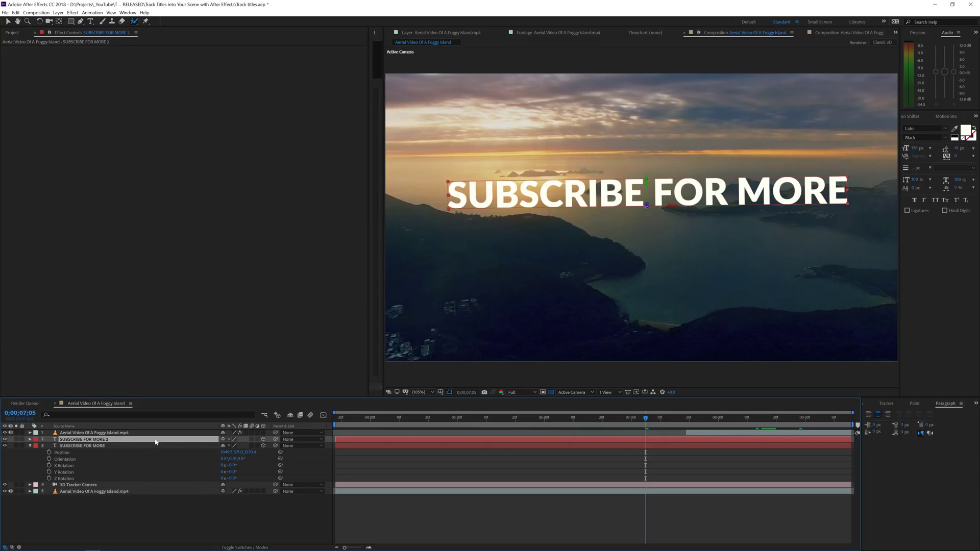
pyautogui.press('p')
pyautogui.moveTo(250, 445); pyautogui.dragTo(229, 445)
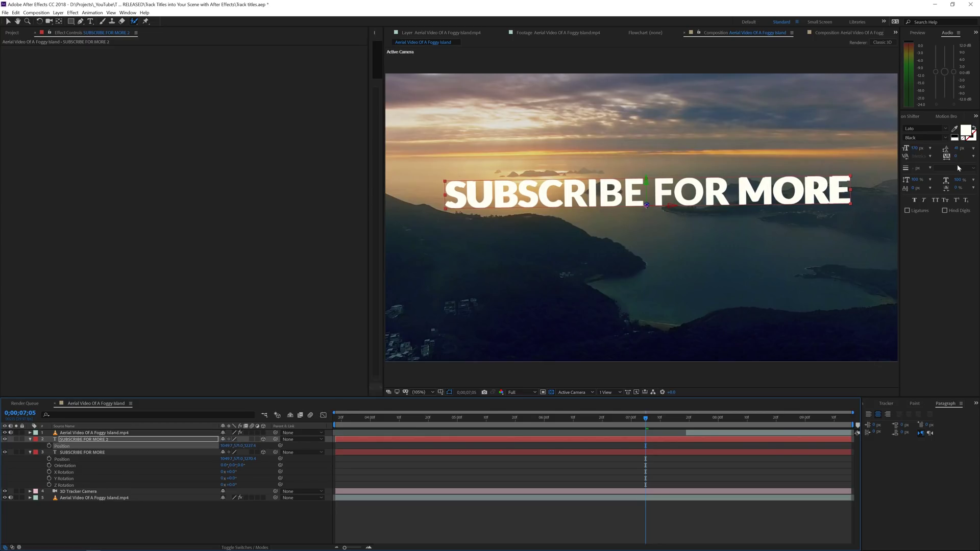
pyautogui.click(974, 129)
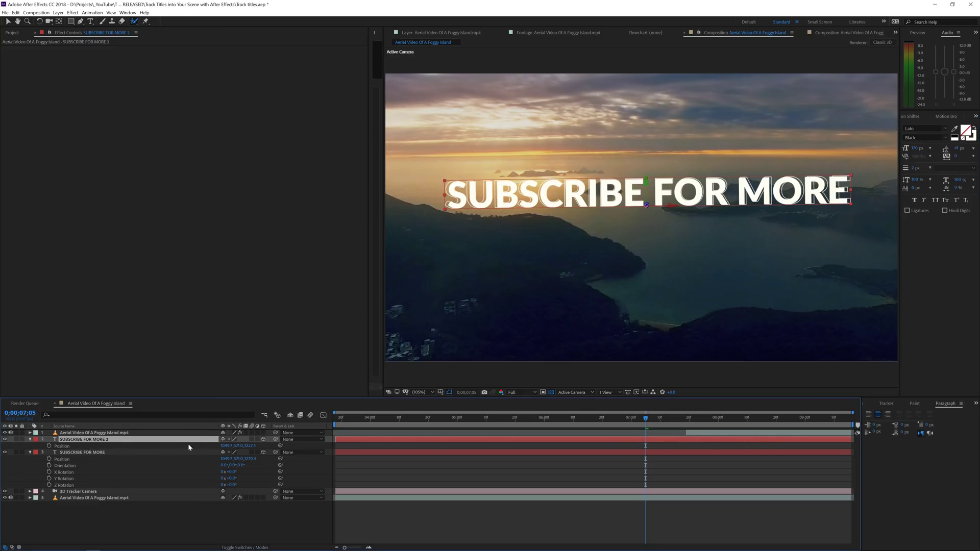
# - Lower the original solid title's opacity to 58%
pyautogui.click(157, 453)
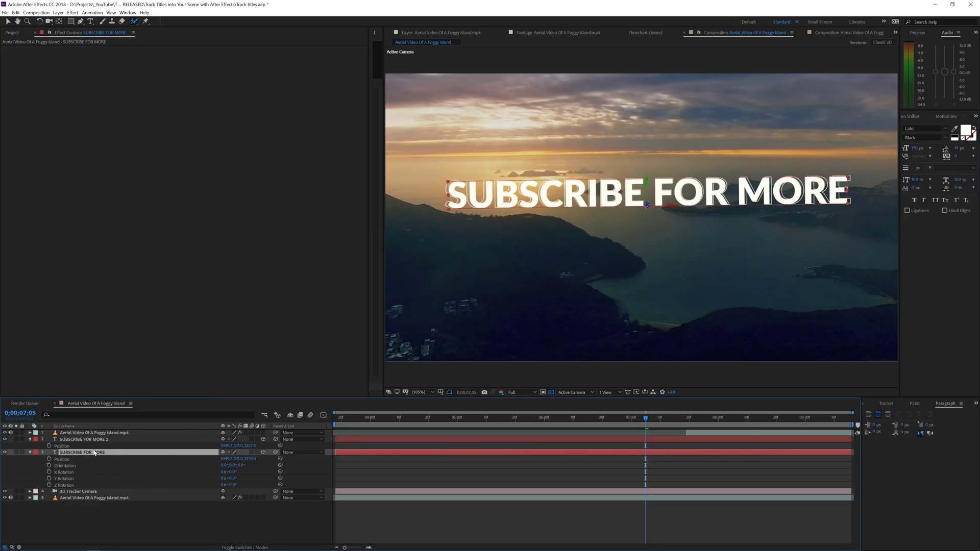
pyautogui.press('t')
pyautogui.moveTo(223, 459); pyautogui.dragTo(210, 462)
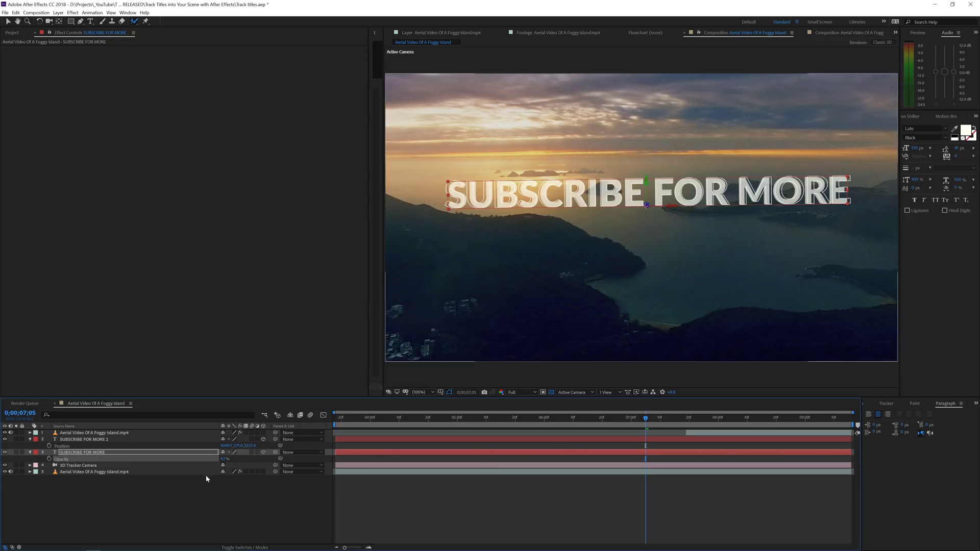
pyautogui.click(145, 440)
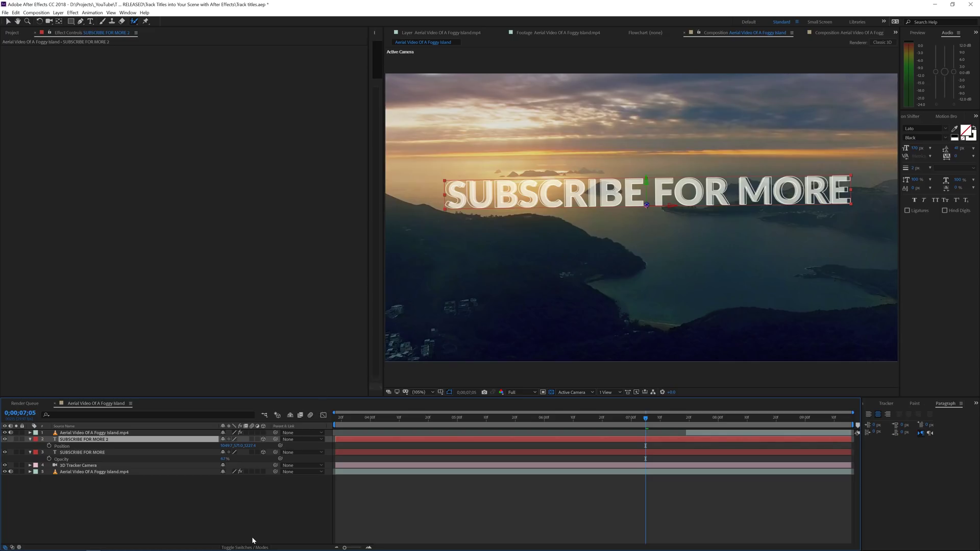
# - Set the outlined copy's blend mode to Overlay and duplicate it as a third copy nearer the camera
pyautogui.click(238, 546)
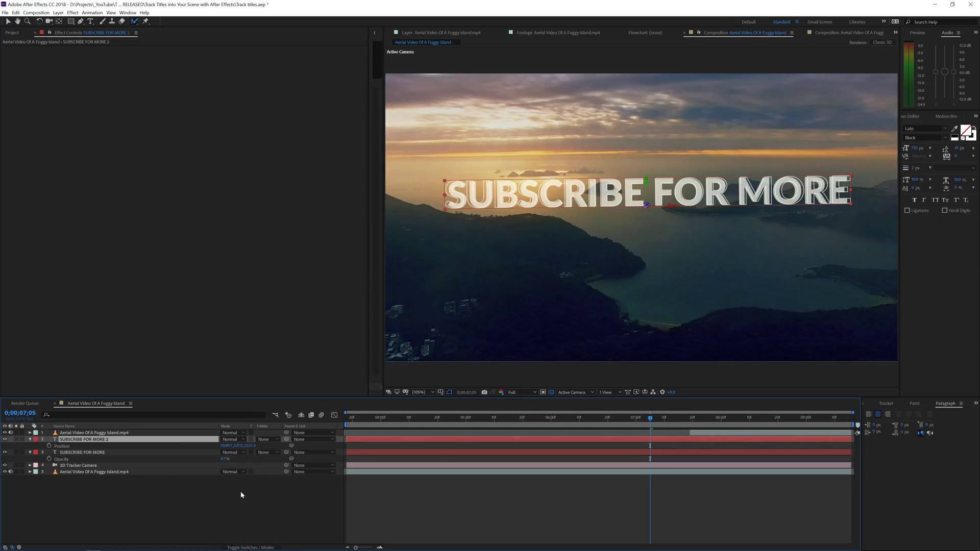
pyautogui.click(230, 439)
pyautogui.click(236, 201)
pyautogui.click(231, 439)
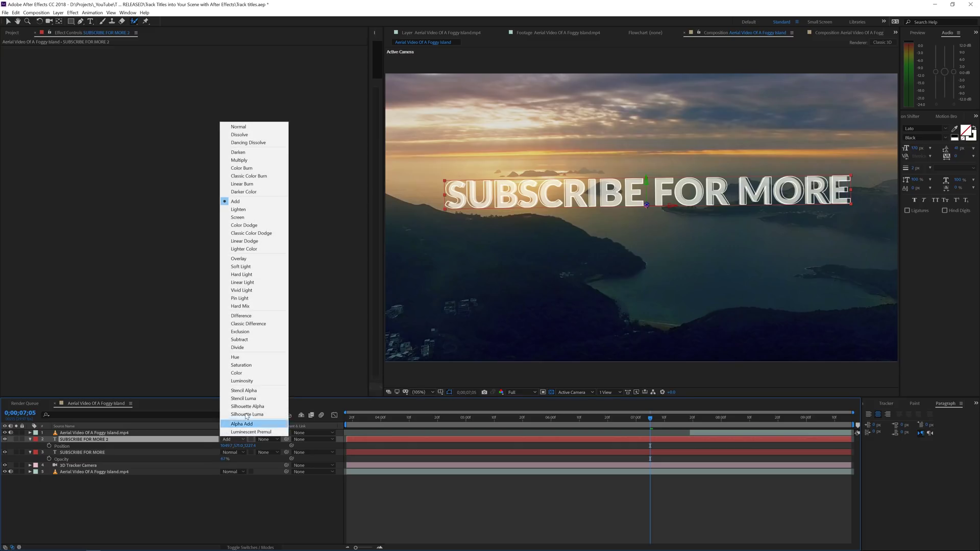
pyautogui.click(257, 263)
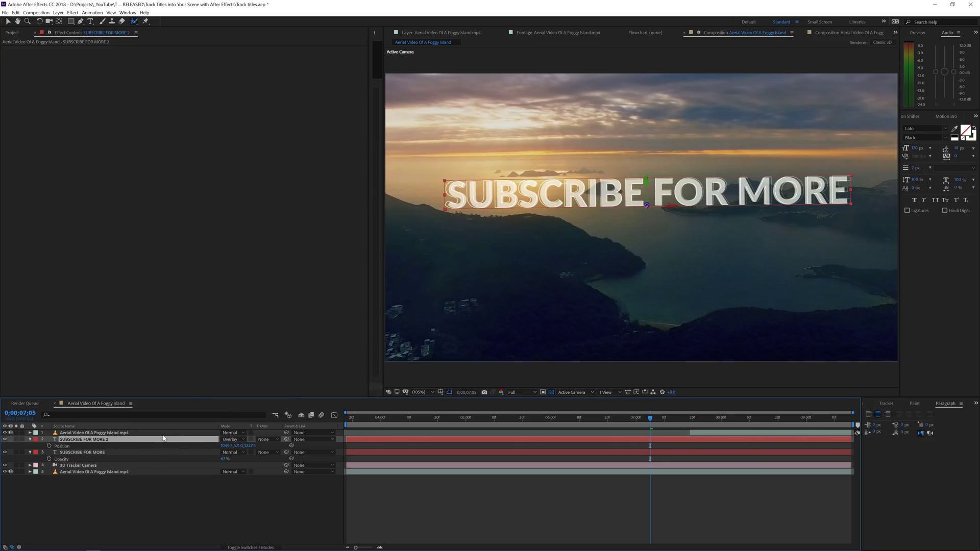
pyautogui.hotkey('ctrl', 'd')
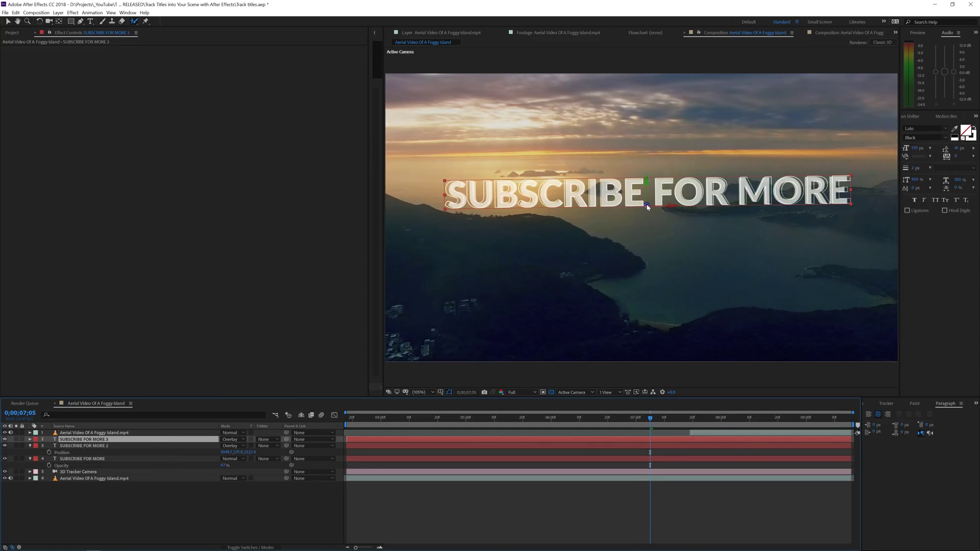
pyautogui.press('p')
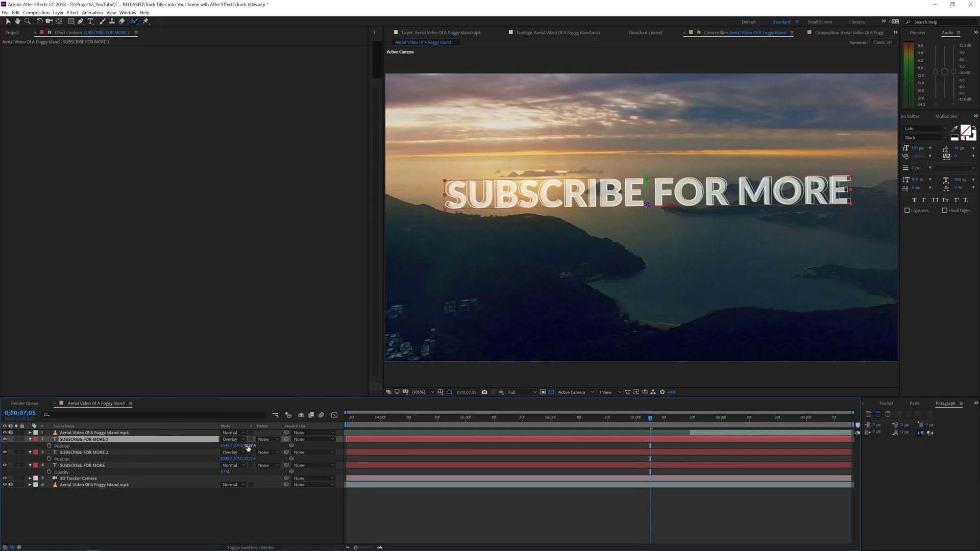
pyautogui.moveTo(246, 446); pyautogui.dragTo(227, 449)
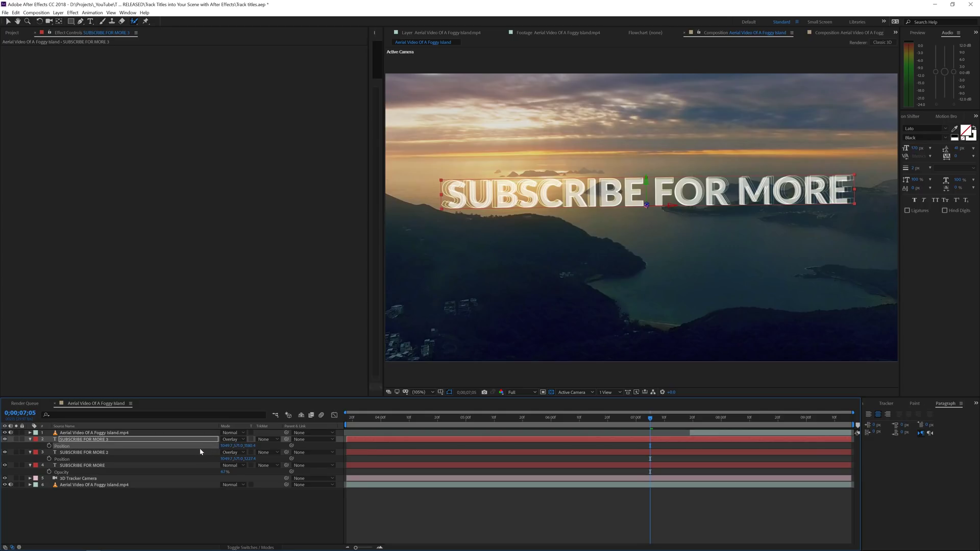
# - Tilt all three titles slightly in 3D, undoing trial moves that raised and nudged them
pyautogui.keyDown('shift'); pyautogui.click(127, 466); pyautogui.keyUp('shift')
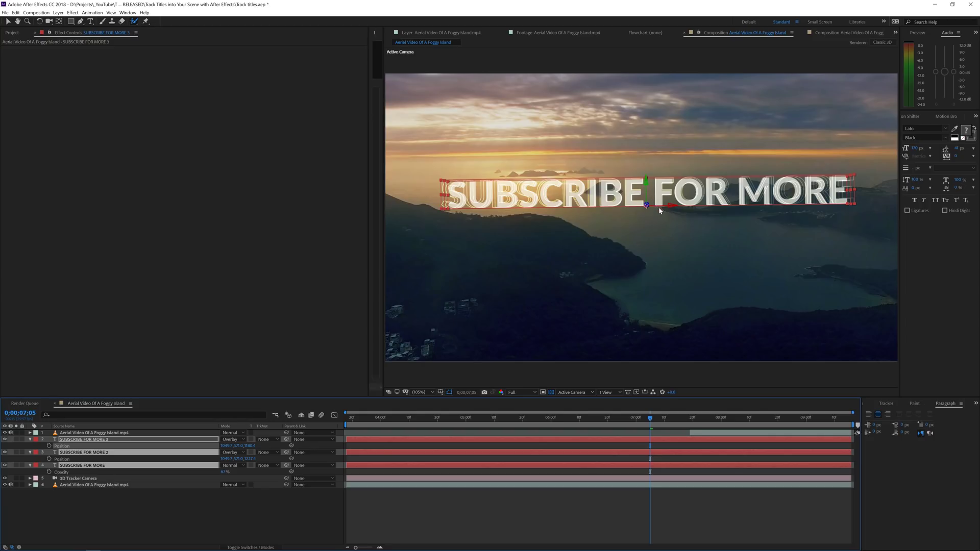
pyautogui.press('w')
pyautogui.moveTo(662, 207); pyautogui.dragTo(660, 210)
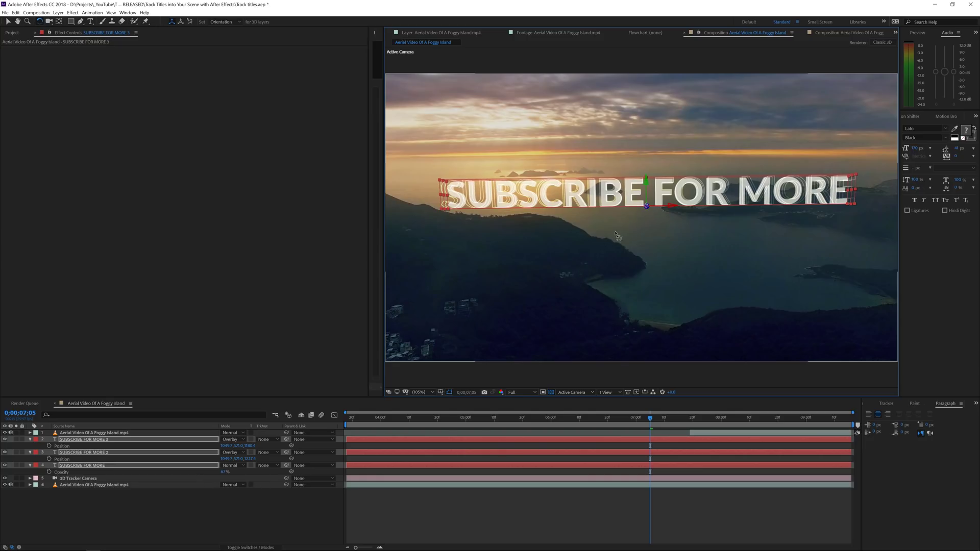
pyautogui.press('v')
pyautogui.moveTo(645, 177); pyautogui.dragTo(649, 78)
pyautogui.hotkey('ctrl', 'z')
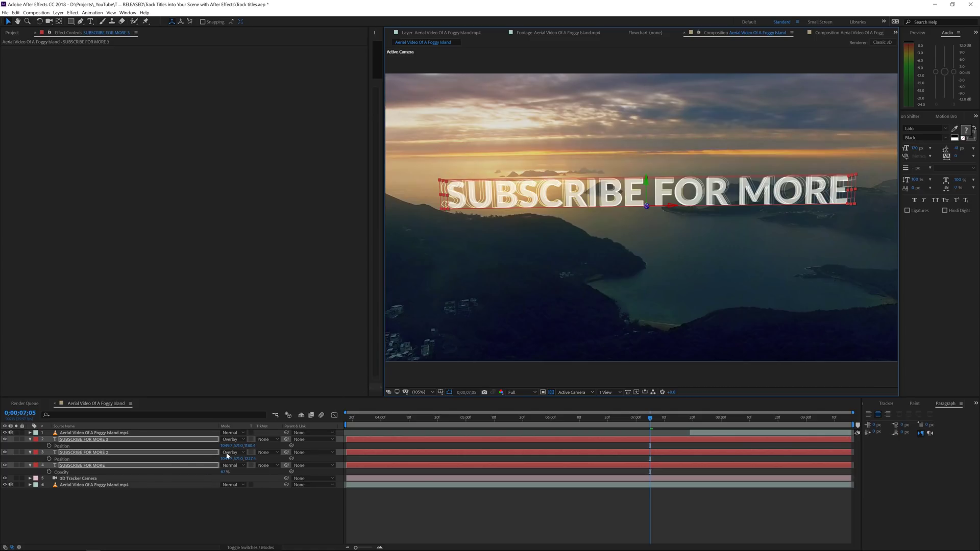
pyautogui.click(140, 505)
pyautogui.moveTo(238, 445)
pyautogui.mouseDown()
pyautogui.moveTo(251, 442)
pyautogui.moveTo(251, 457)
pyautogui.mouseUp()
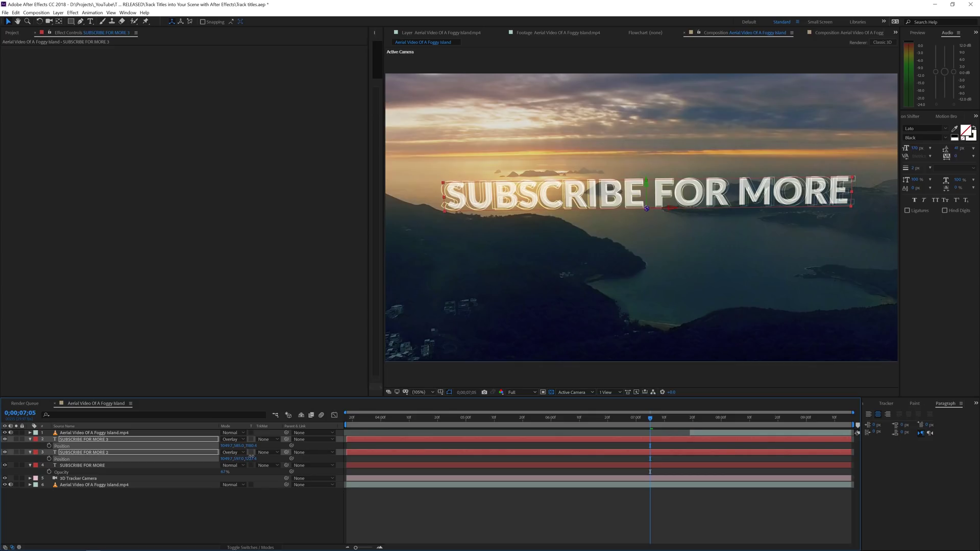
pyautogui.hotkey('ctrl', 'z')
pyautogui.hotkey('ctrl', 'z')
pyautogui.hotkey('ctrl', 'z')
pyautogui.hotkey('ctrl', 'z')
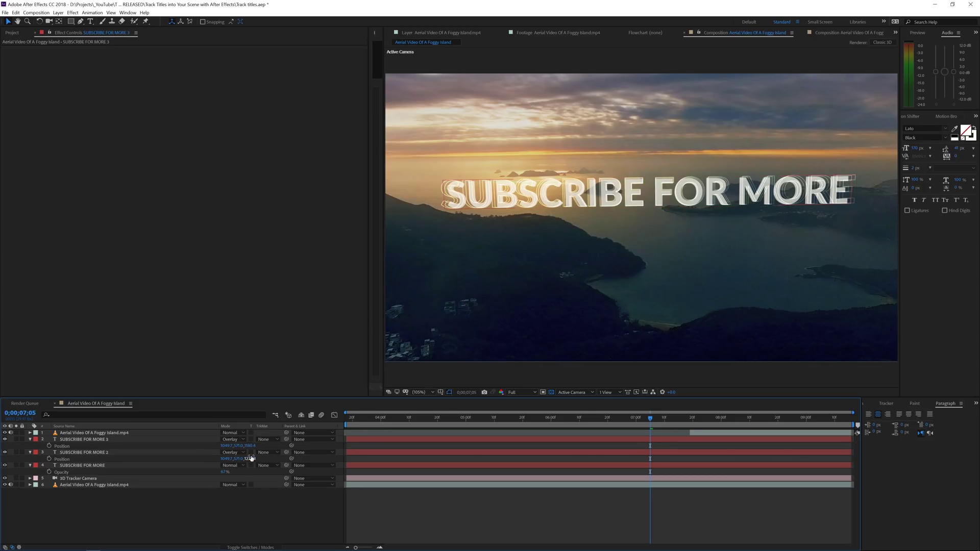
# - Duplicate SUBSCRIBE FOR MORE 2 as a fourth outlined copy pushed farther back in depth
pyautogui.click(105, 452)
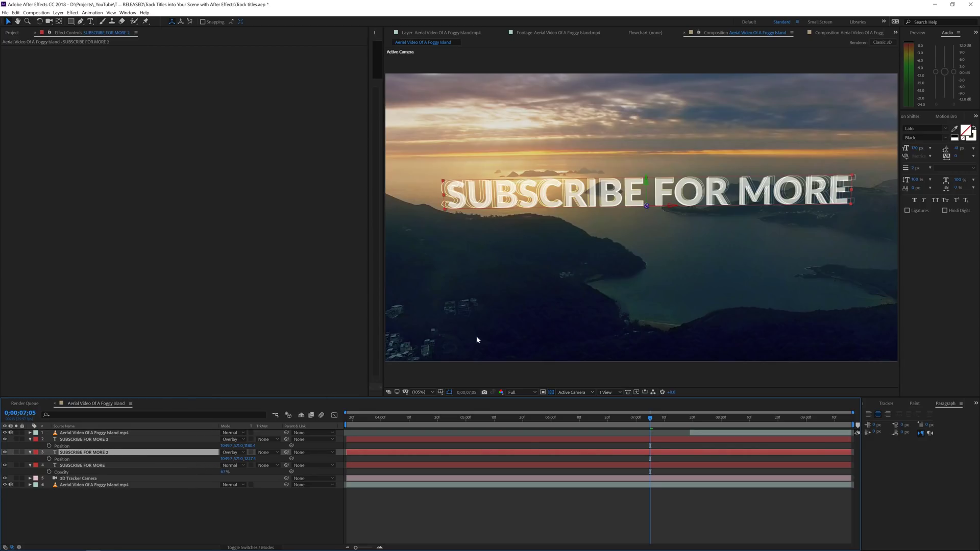
pyautogui.hotkey('ctrl', 'd')
pyautogui.moveTo(646, 207); pyautogui.dragTo(576, 203)
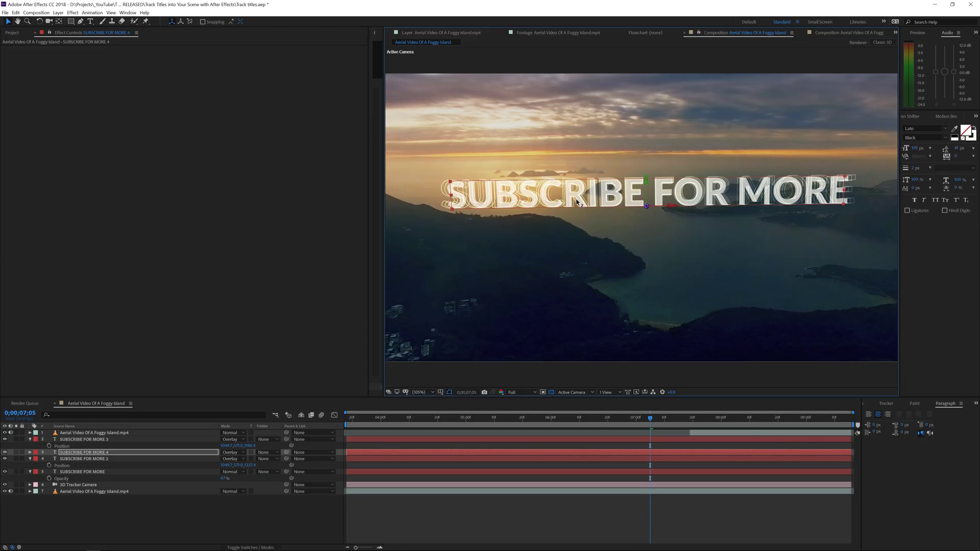
# - Duplicate the solid original title as SUBSCRIBE FOR MORE 5
pyautogui.click(85, 471)
pyautogui.hotkey('ctrl', 'd')
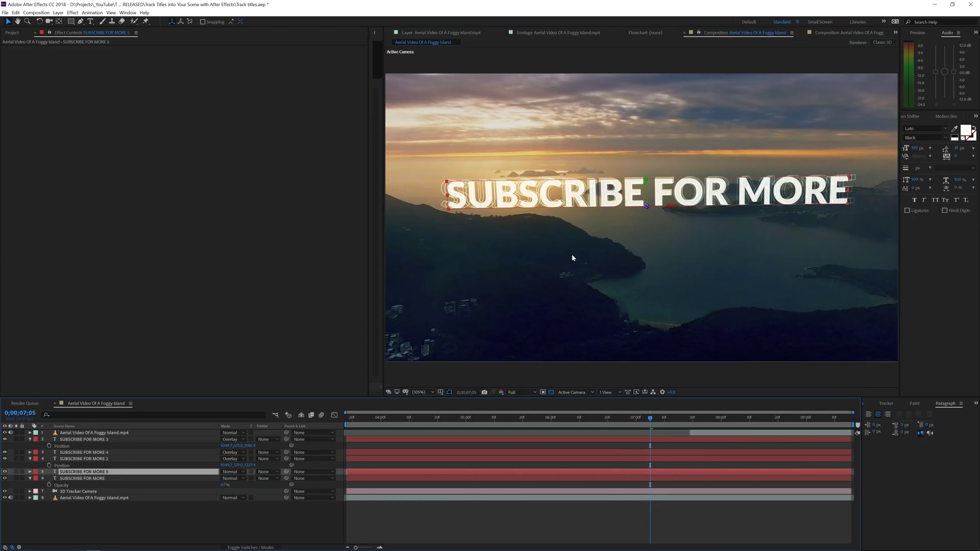
pyautogui.click(647, 207)
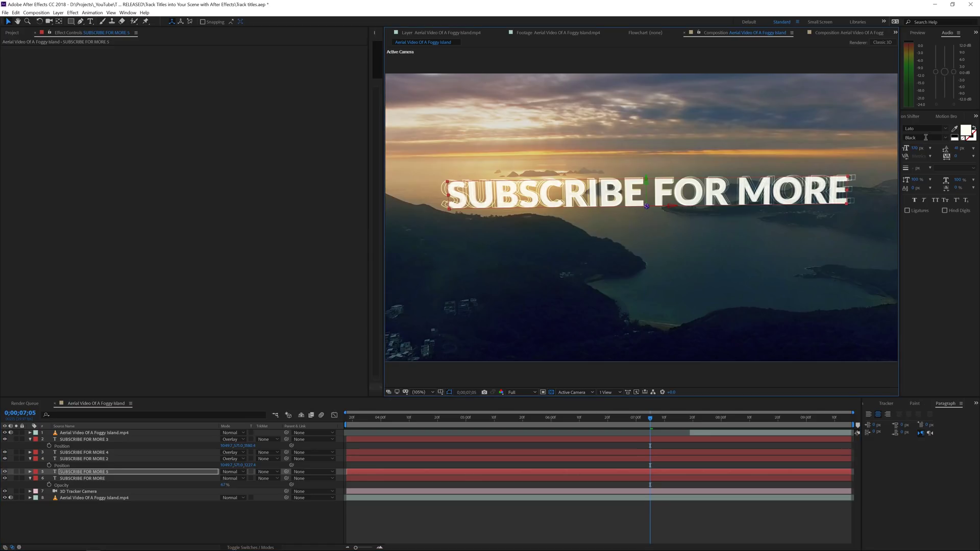
# - Fill SUBSCRIBE FOR MORE 5 with dark blue-grey 242F36 sampled from the footage and preview the shot
pyautogui.click(965, 130)
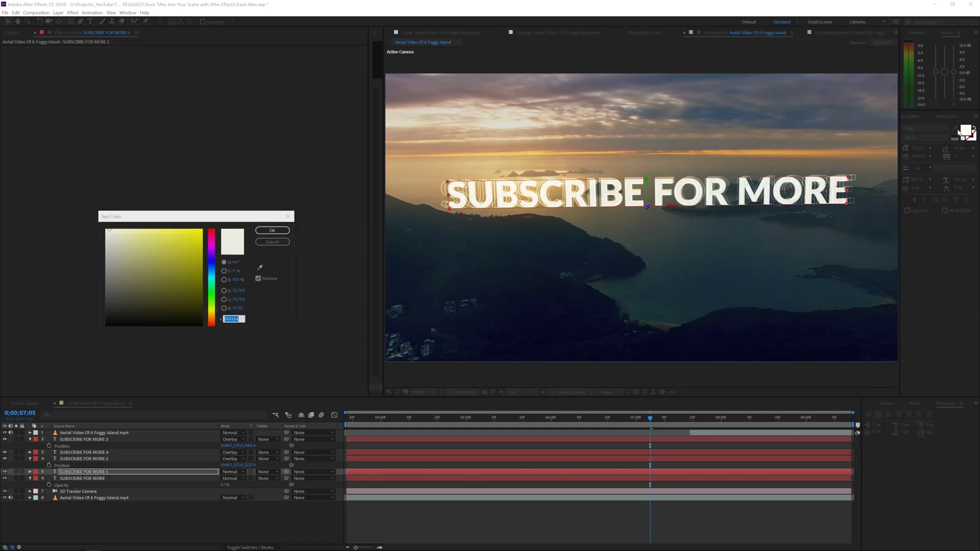
pyautogui.click(260, 268)
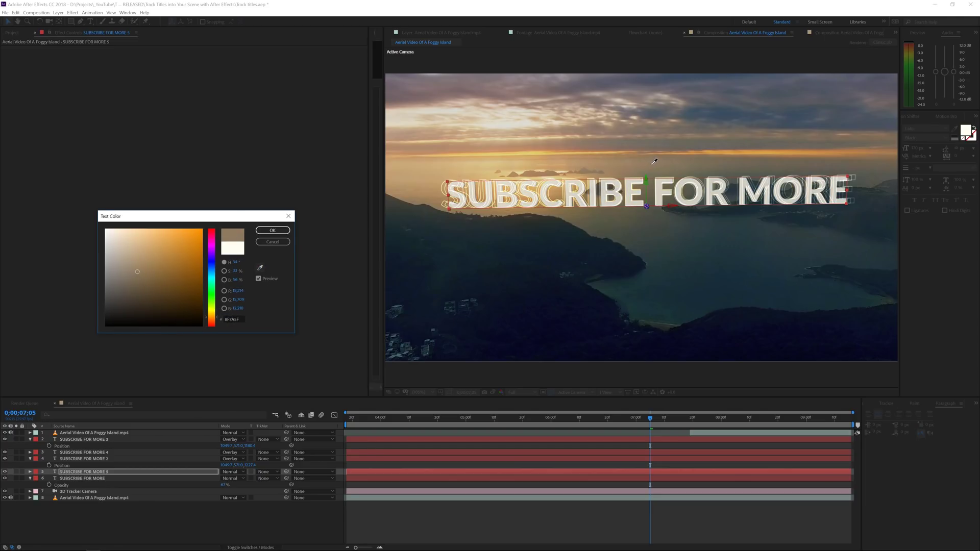
pyautogui.click(874, 207)
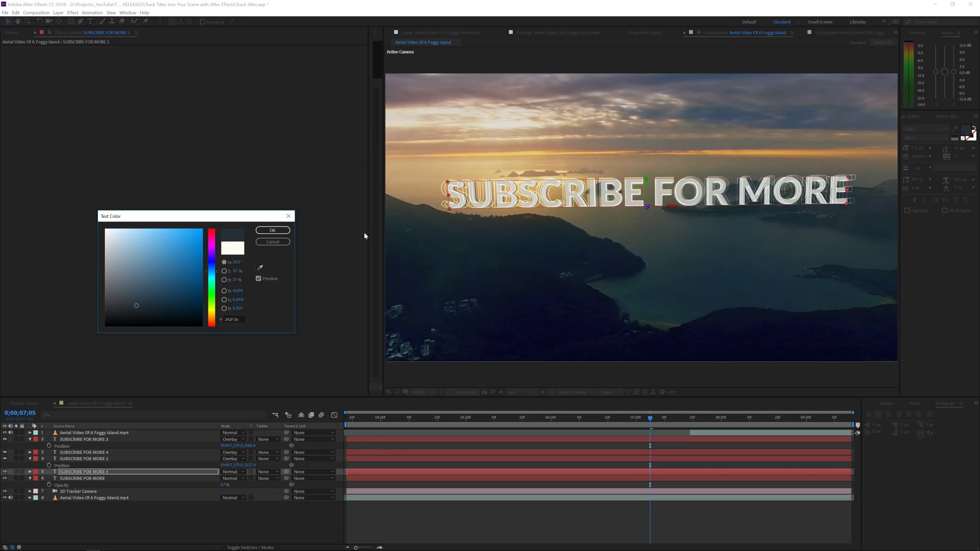
pyautogui.click(273, 230)
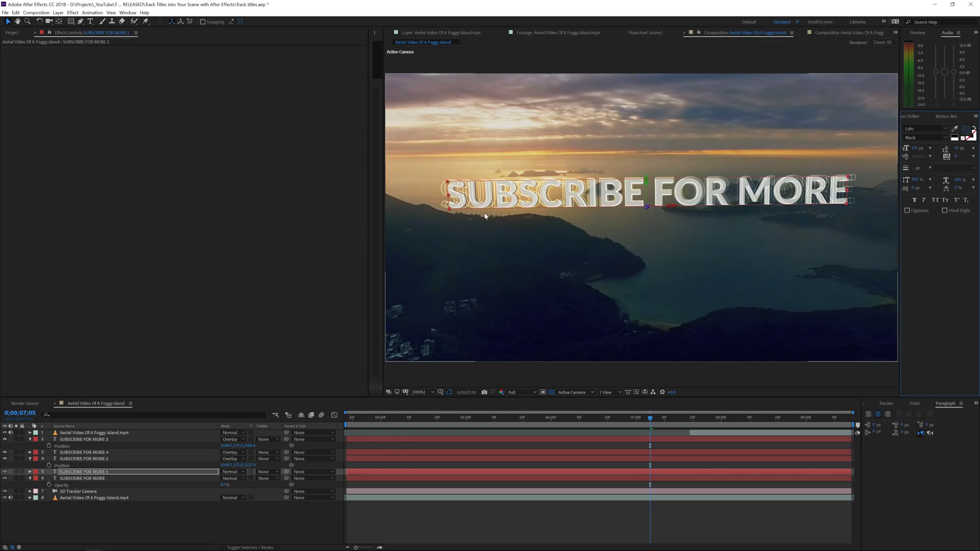
pyautogui.click(635, 204)
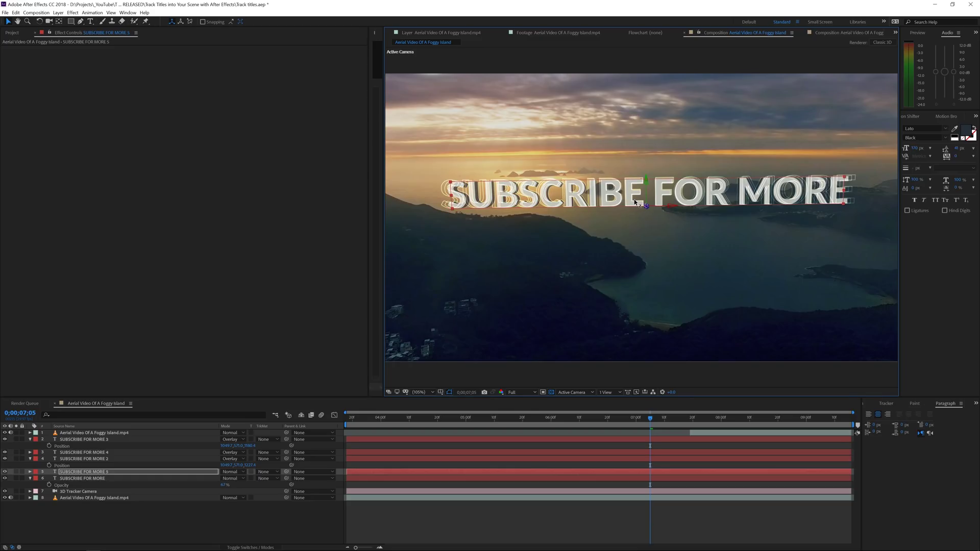
pyautogui.moveTo(647, 422); pyautogui.dragTo(819, 440)
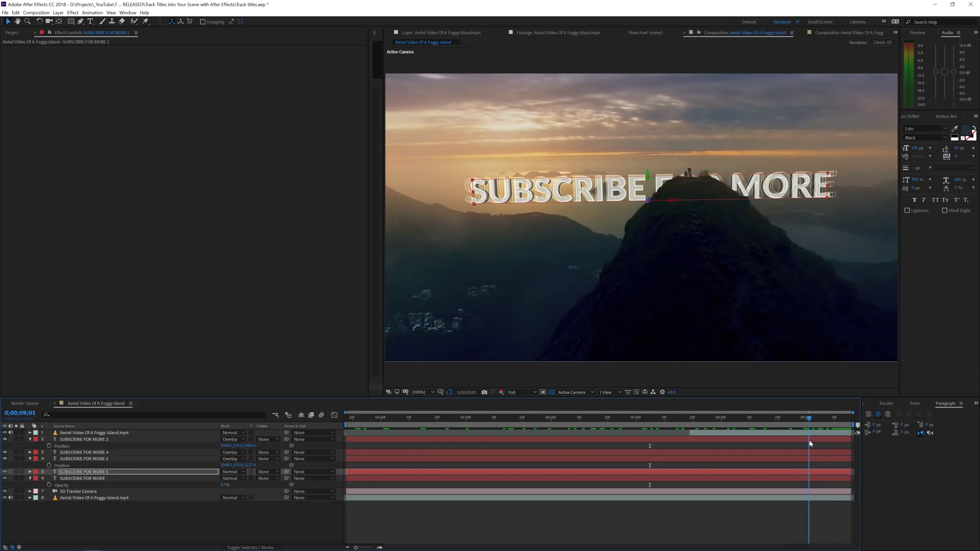
# - Unfreeze the mountain matte, extend it at the blocking frame, refreeze it, and return to the composition
pyautogui.moveTo(827, 420); pyautogui.dragTo(837, 419)
pyautogui.click(835, 434)
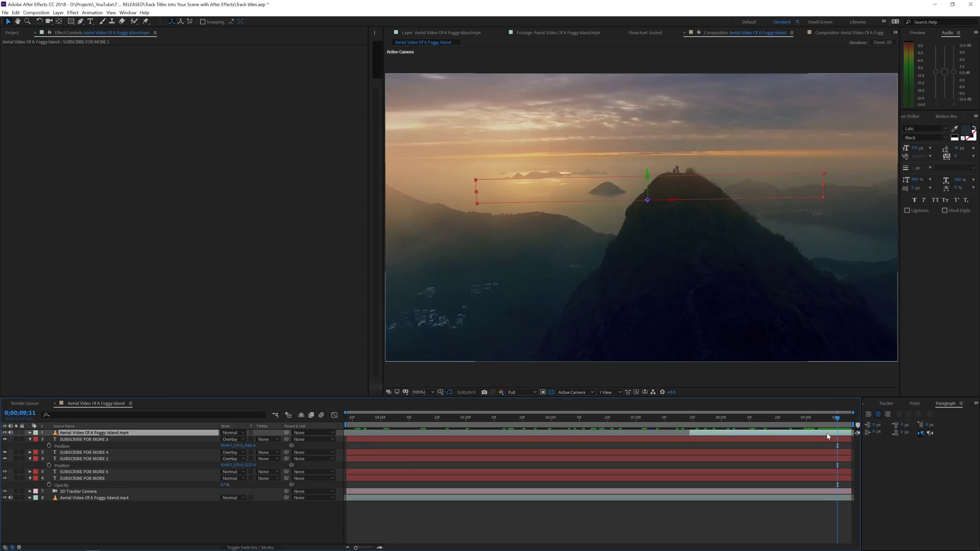
pyautogui.doubleClick(834, 434)
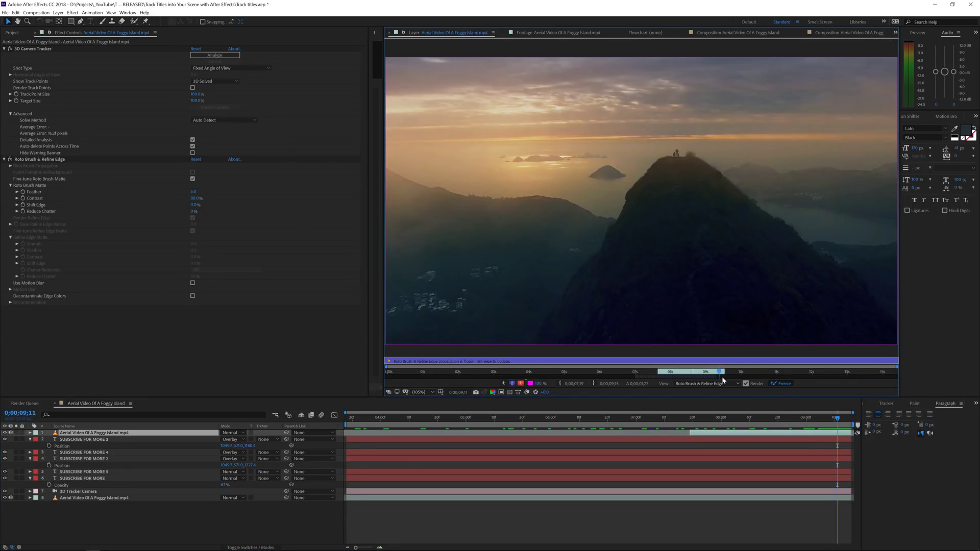
pyautogui.click(782, 383)
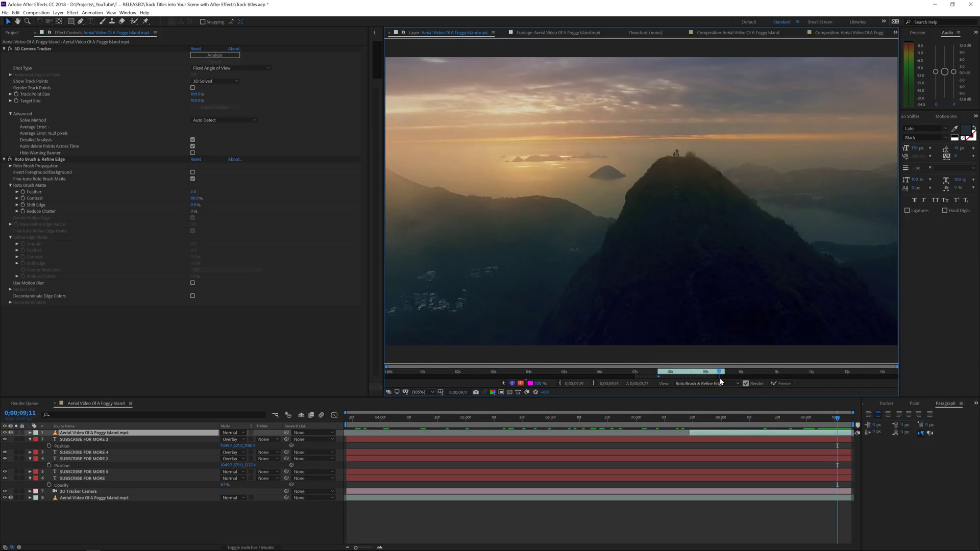
pyautogui.hotkey('alt', 'w')
pyautogui.press('pagedown')
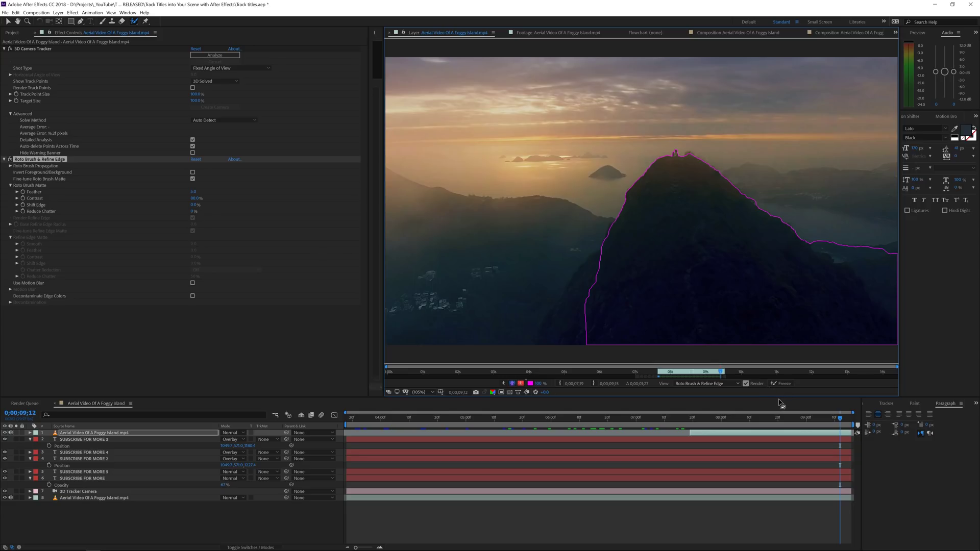
pyautogui.click(772, 383)
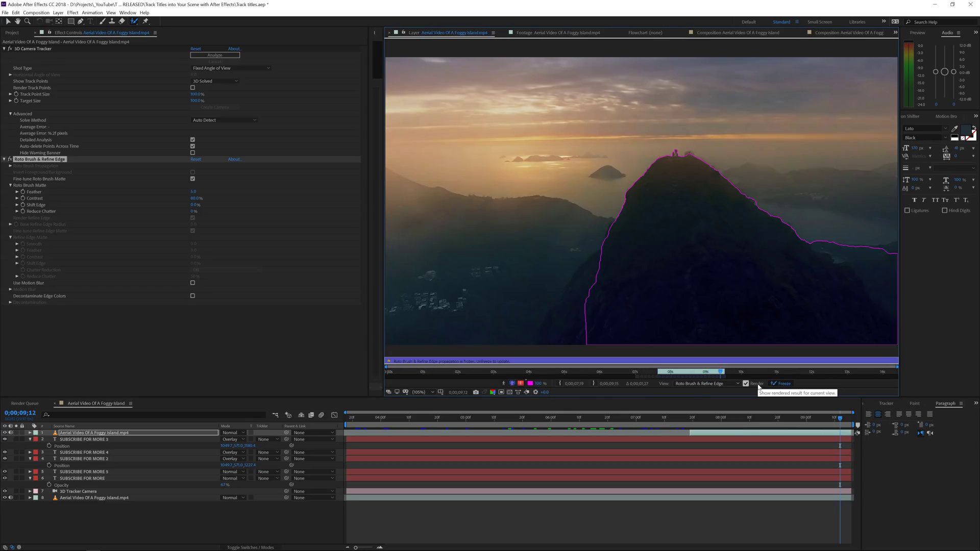
pyautogui.click(855, 433)
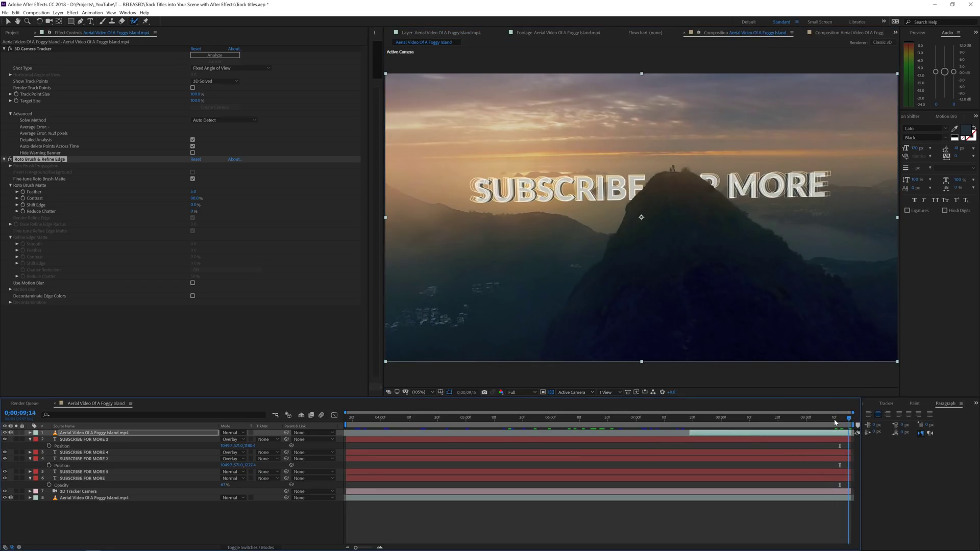
# - Check the title against the mountain, then set both solid title layers to 37% opacity
pyautogui.moveTo(835, 421); pyautogui.dragTo(680, 428)
pyautogui.press('space')
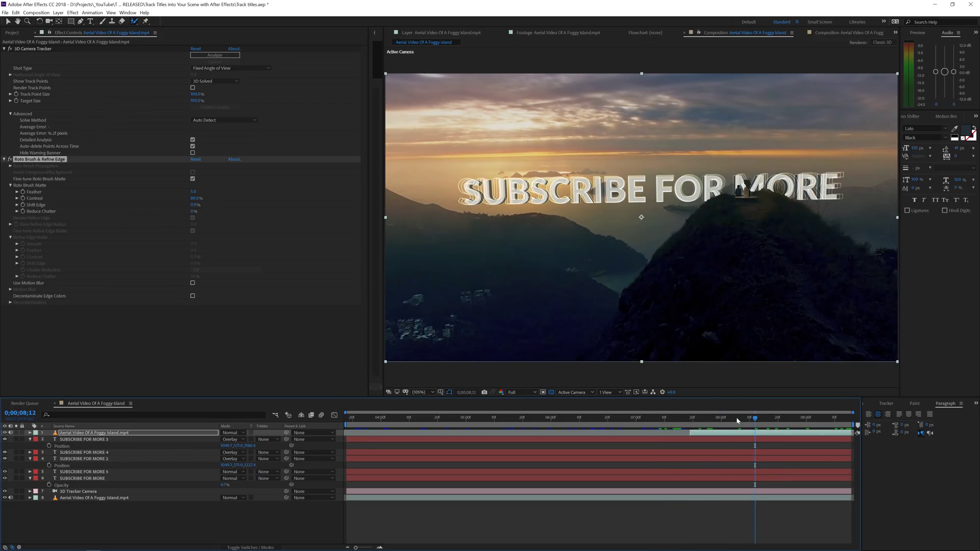
pyautogui.moveTo(737, 420); pyautogui.dragTo(598, 446)
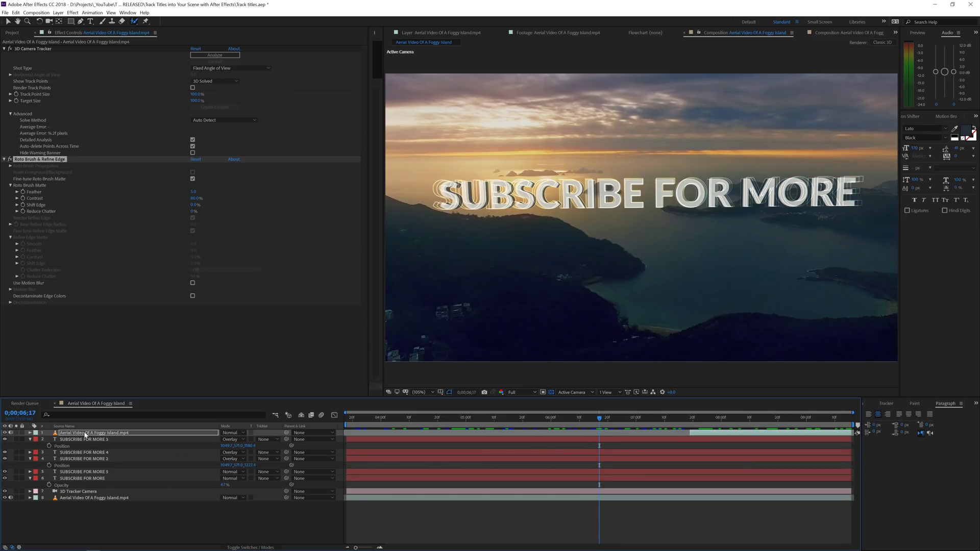
pyautogui.moveTo(5, 478); pyautogui.dragTo(5, 472)
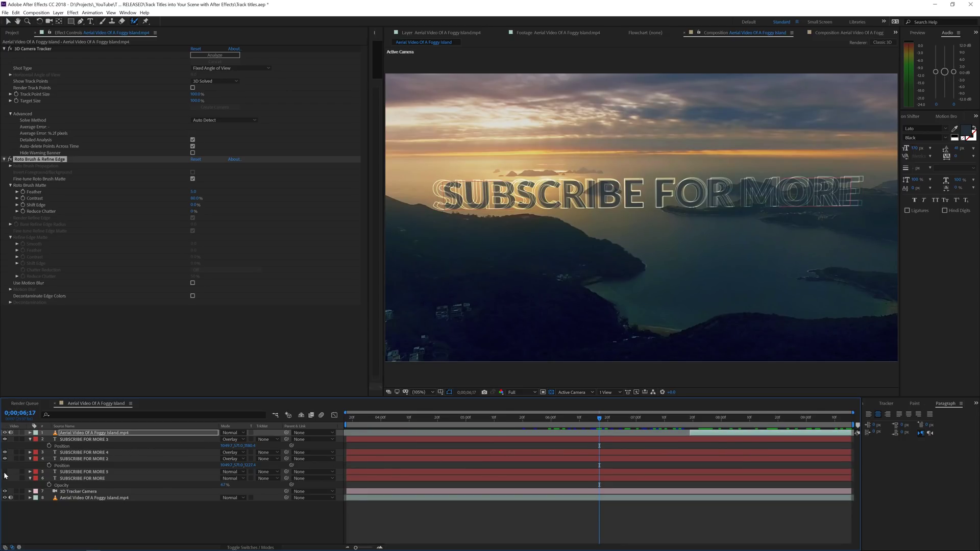
pyautogui.click(5, 478)
pyautogui.click(77, 478)
pyautogui.keyDown('ctrl'); pyautogui.click(77, 472); pyautogui.keyUp('ctrl')
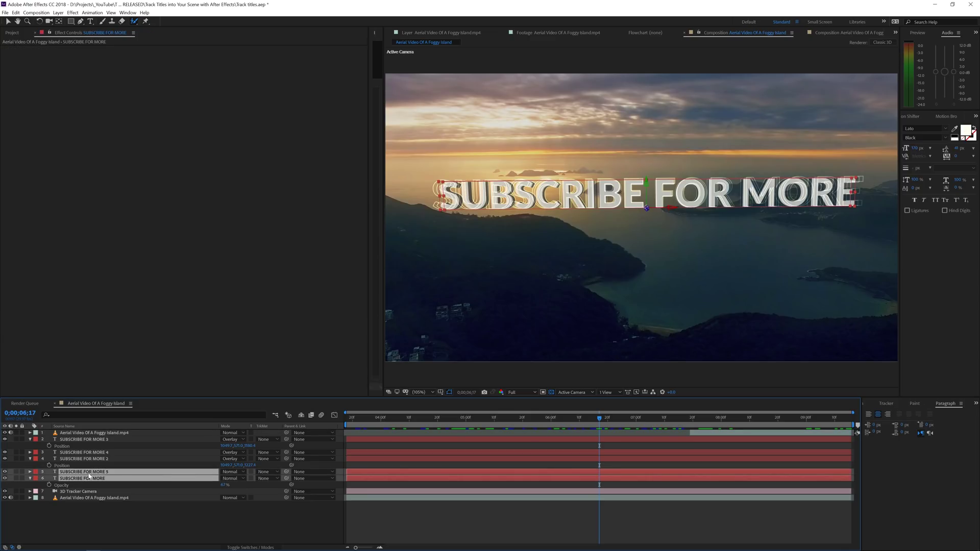
pyautogui.press('t')
pyautogui.moveTo(218, 477); pyautogui.dragTo(210, 477)
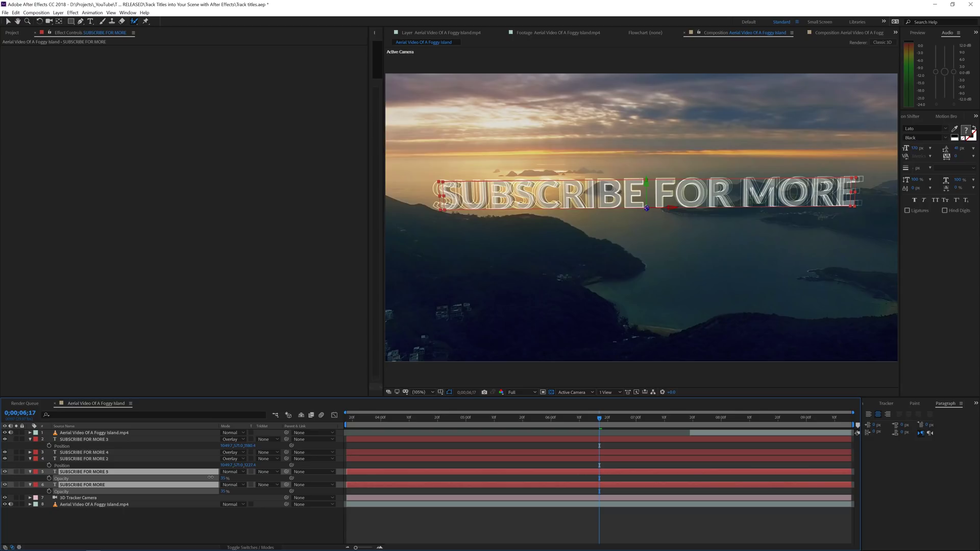
pyautogui.click(396, 512)
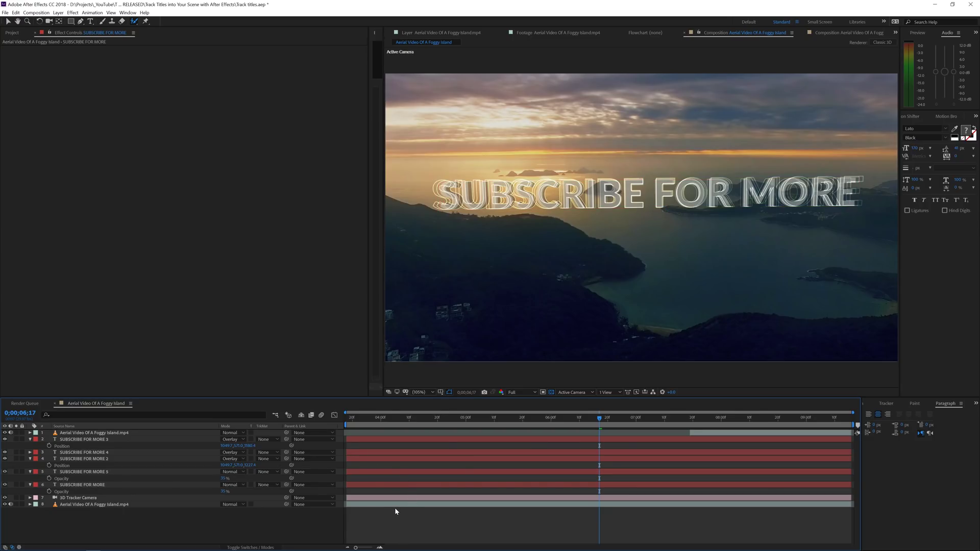
pyautogui.moveTo(583, 422); pyautogui.dragTo(702, 452)
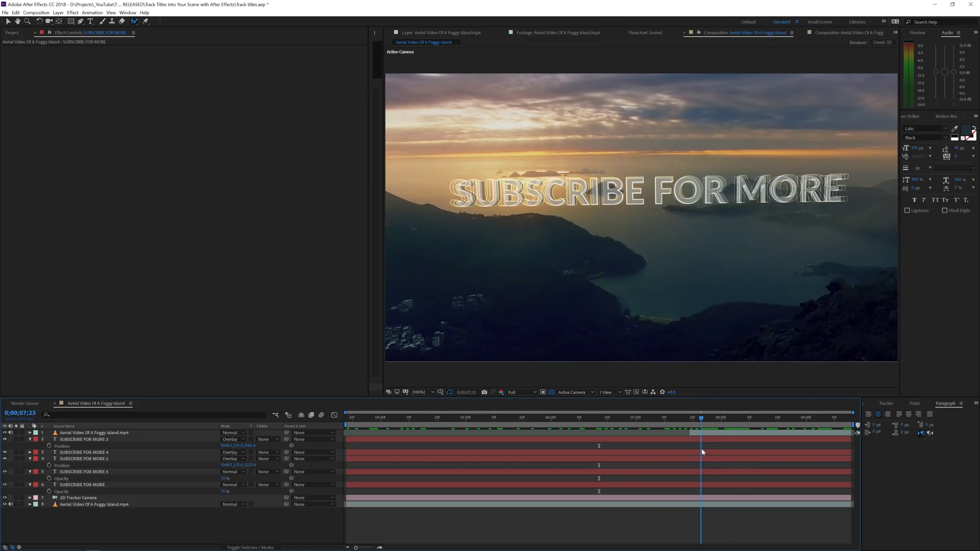
# - Set Position and Opacity keyframes on title layers 2–6 at 5;08
pyautogui.click(486, 424)
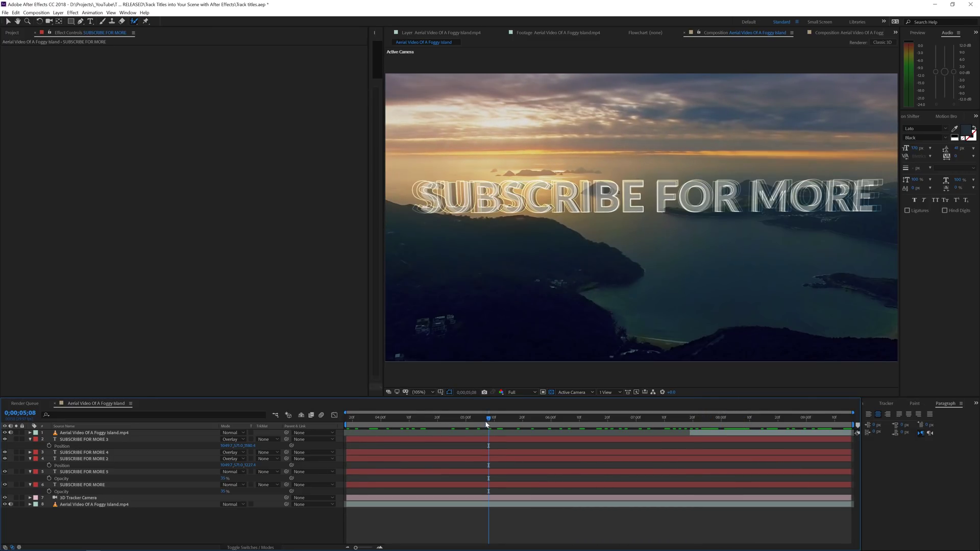
pyautogui.click(87, 485)
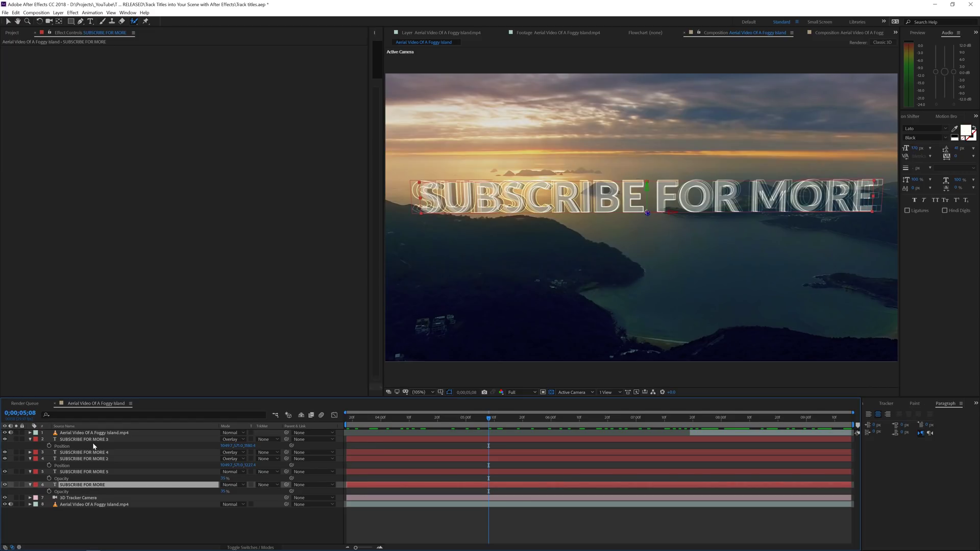
pyautogui.keyDown('shift'); pyautogui.click(101, 441); pyautogui.keyUp('shift')
pyautogui.press('p')
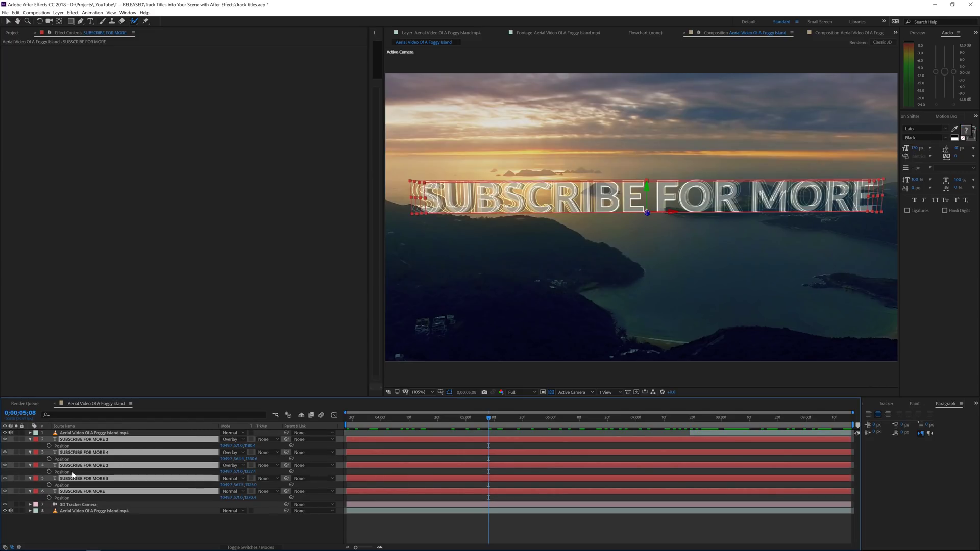
pyautogui.click(49, 446)
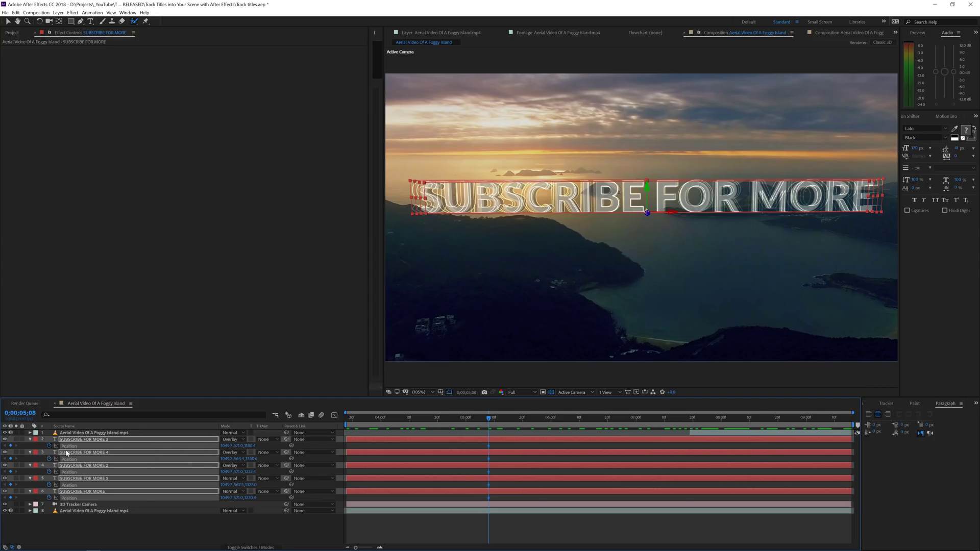
pyautogui.moveTo(479, 419)
pyautogui.mouseDown()
pyautogui.moveTo(427, 422)
pyautogui.moveTo(488, 432)
pyautogui.mouseUp()
pyautogui.press('t')
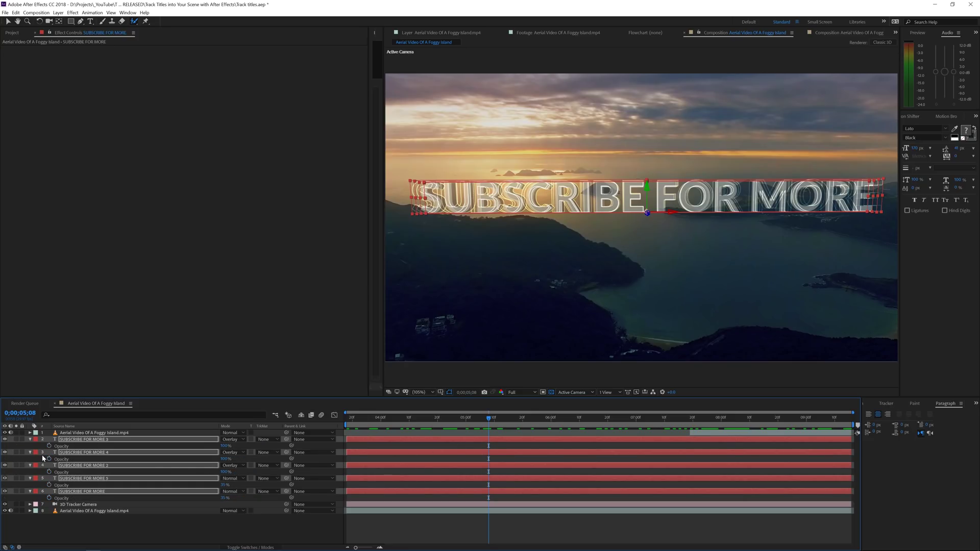
pyautogui.hotkey('shift', 'p')
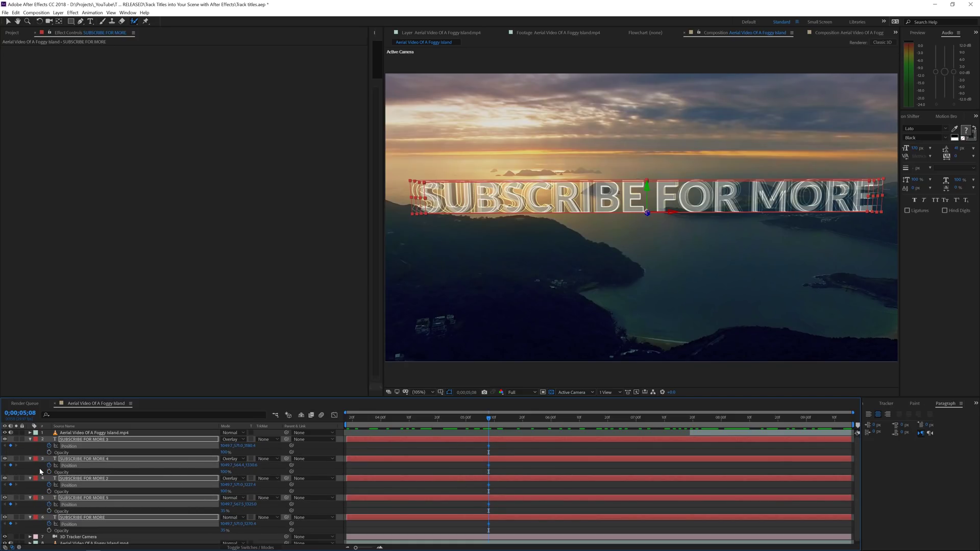
pyautogui.click(49, 453)
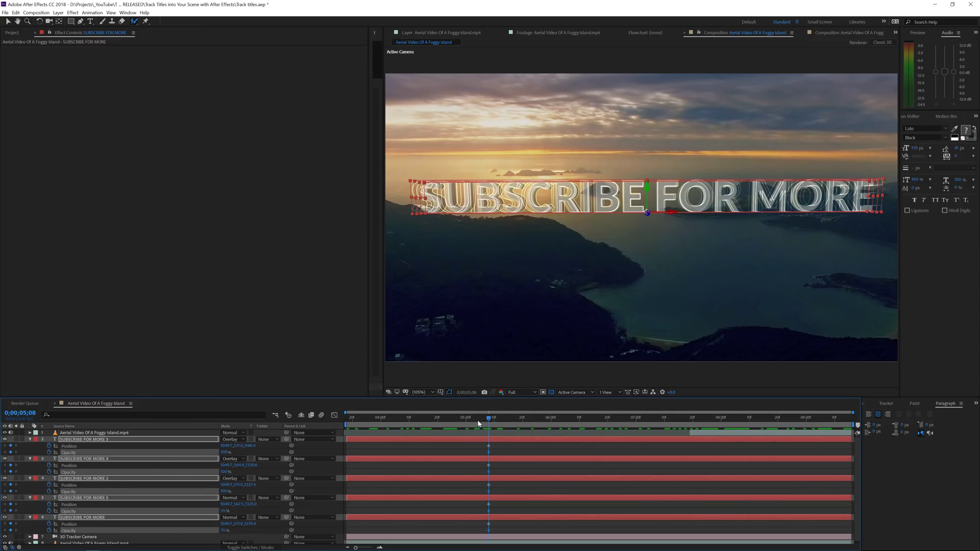
# - At 4;29, push all five titles far back in Z and set their opacity to 0%
pyautogui.click(464, 422)
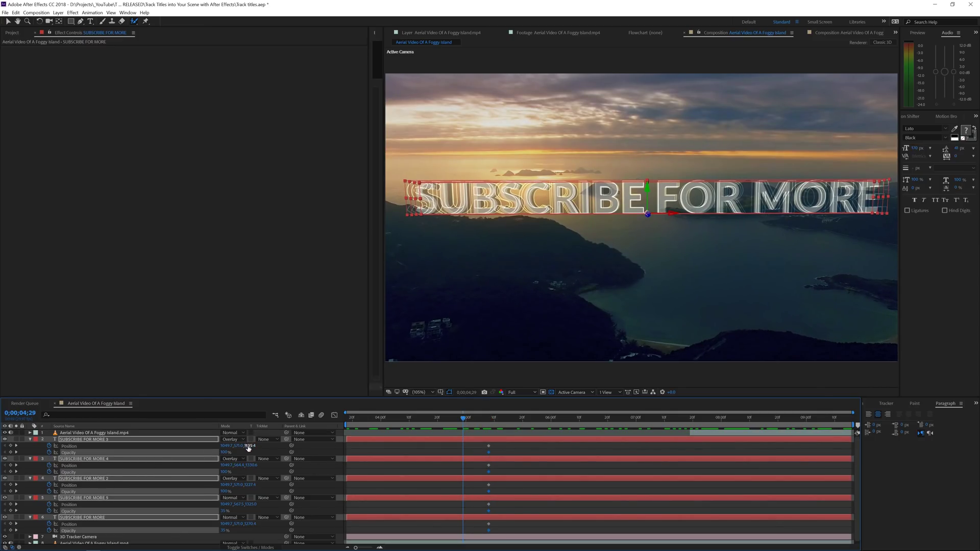
pyautogui.moveTo(249, 446); pyautogui.dragTo(327, 446)
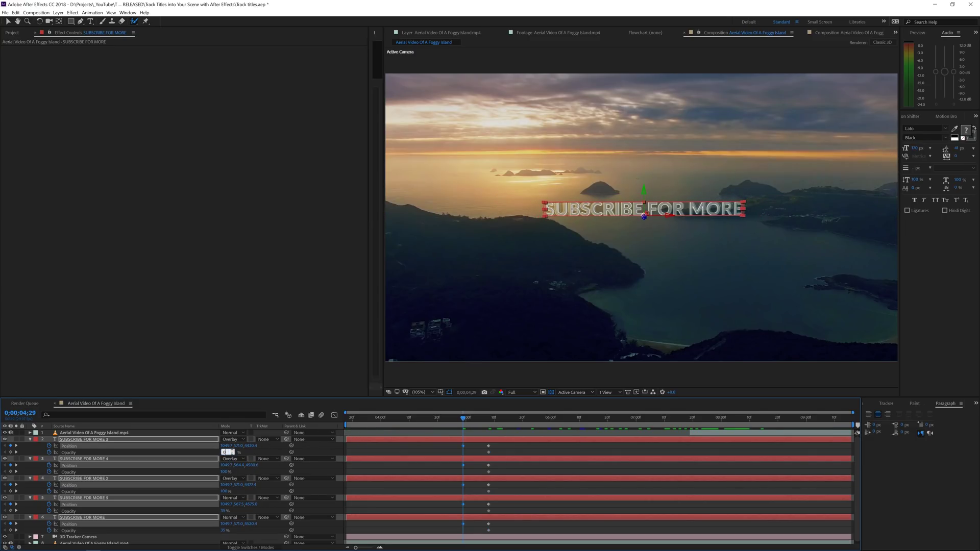
pyautogui.press('Return')
pyautogui.moveTo(468, 418); pyautogui.dragTo(490, 531)
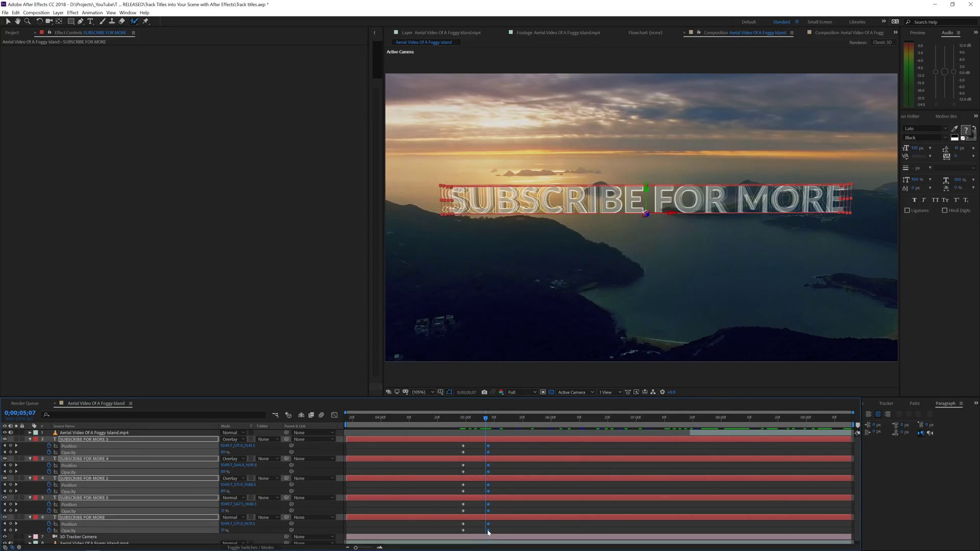
# - Apply Easy Ease to the fly-in keyframes and steepen the speed curve for a sharp deceleration
pyautogui.rightClick(488, 531)
pyautogui.moveTo(499, 529)
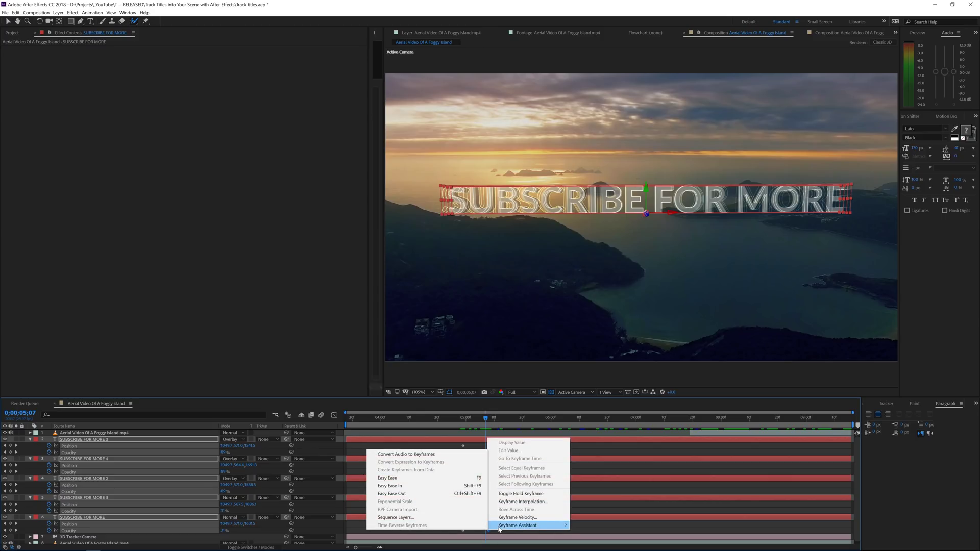
pyautogui.click(421, 479)
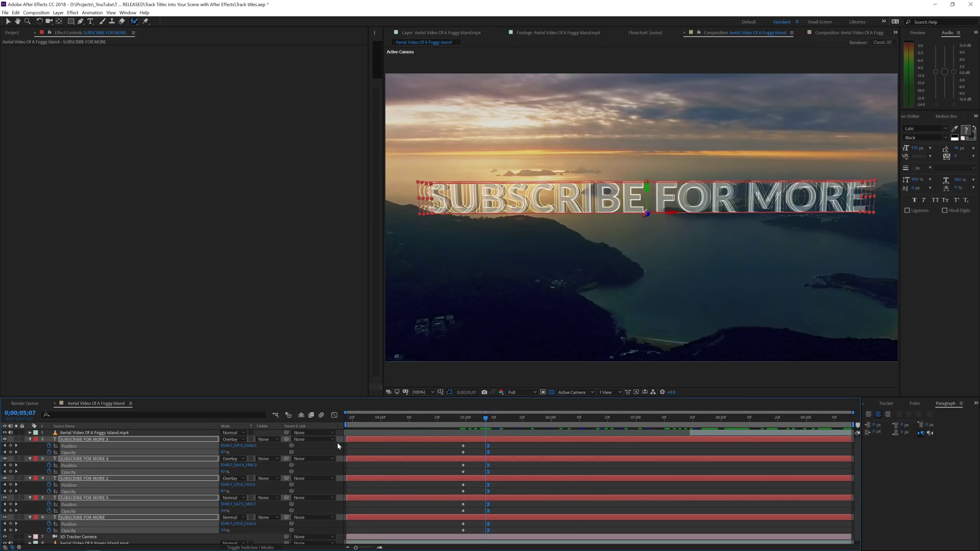
pyautogui.click(335, 415)
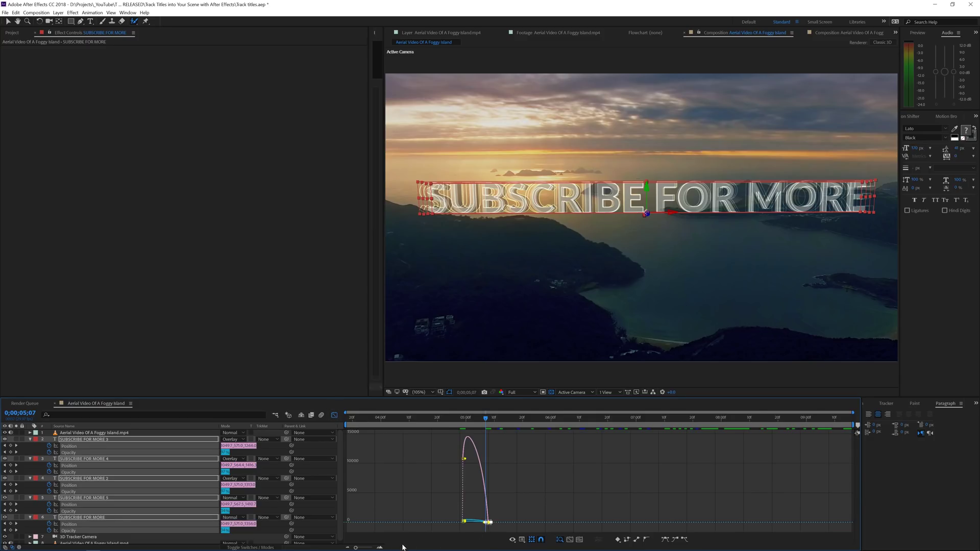
pyautogui.click(379, 548)
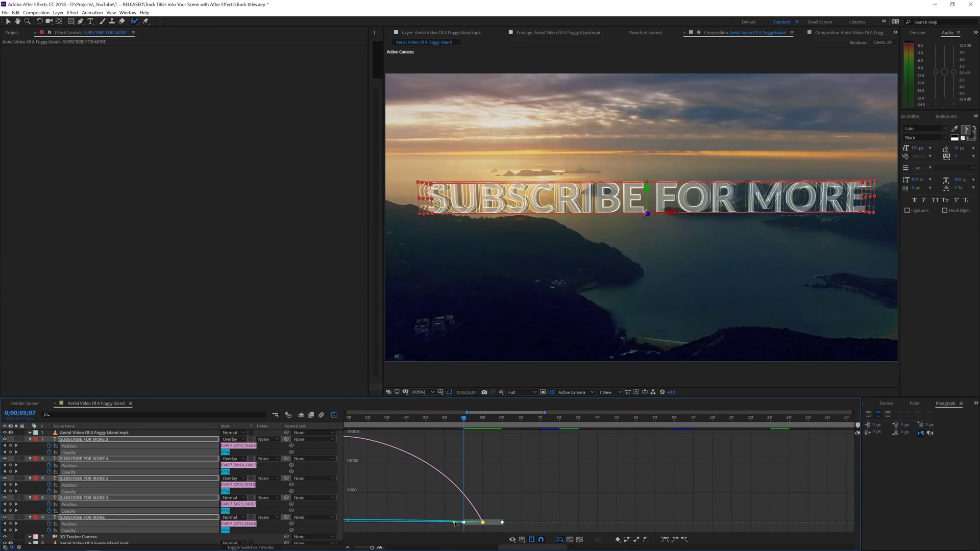
pyautogui.moveTo(425, 525); pyautogui.dragTo(402, 523)
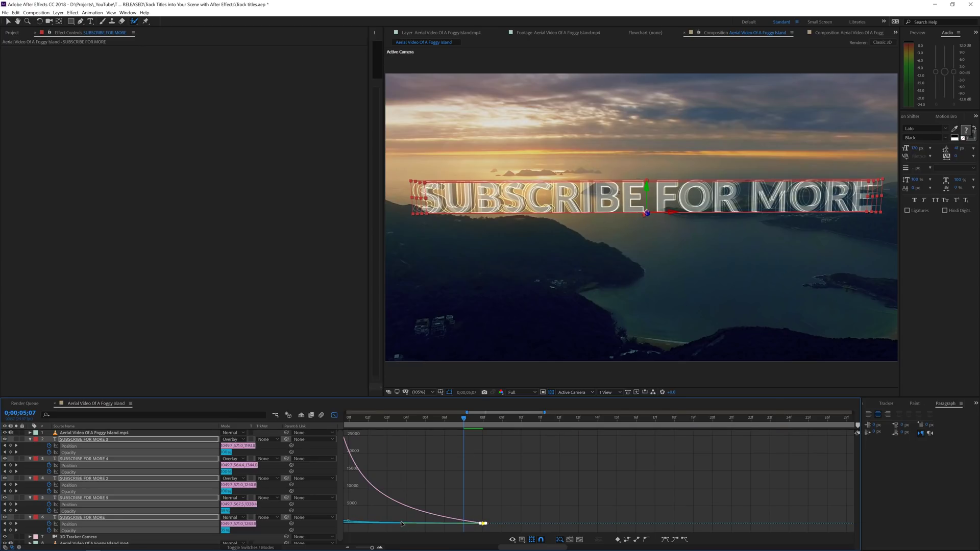
pyautogui.click(335, 415)
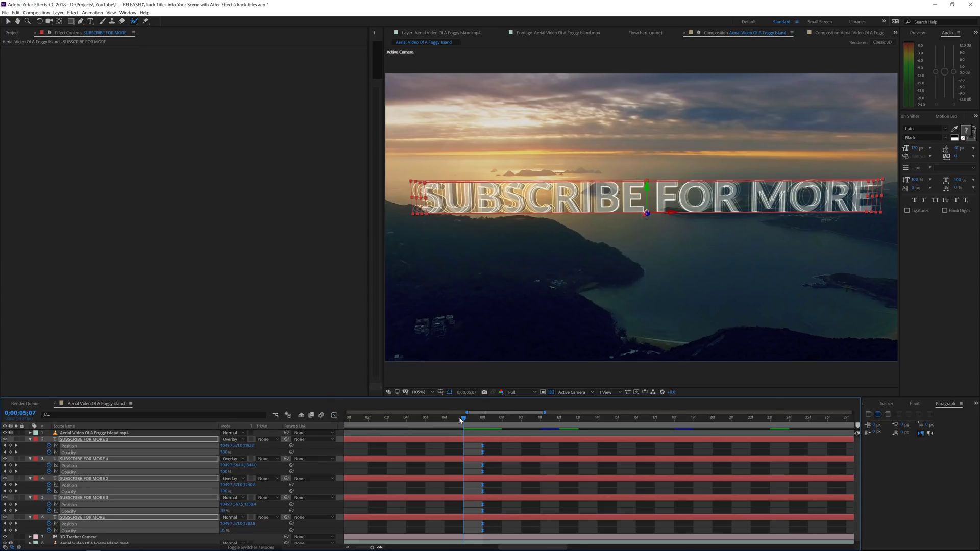
pyautogui.press('space')
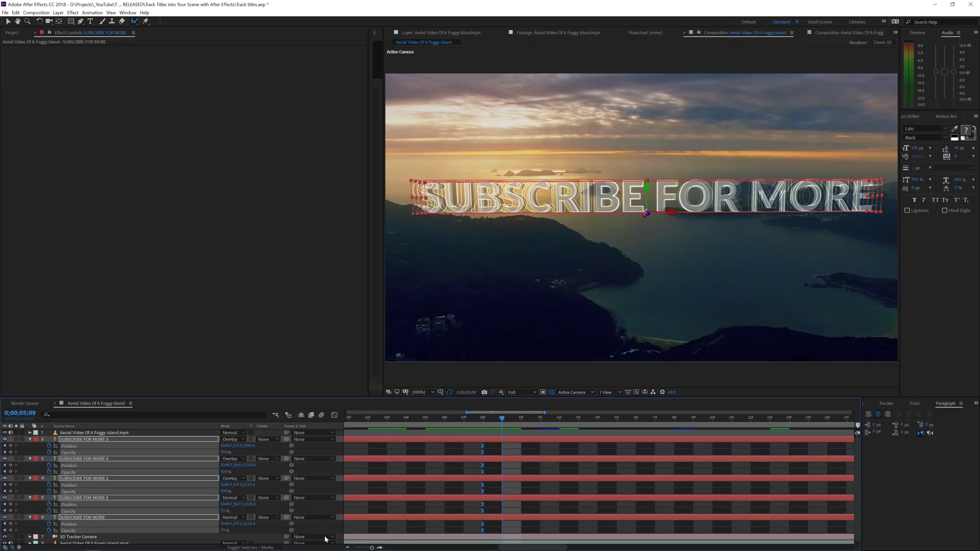
# - Zoom the timeline out, go to 5;03, and show the per-layer switches for motion blur
pyautogui.click(349, 547)
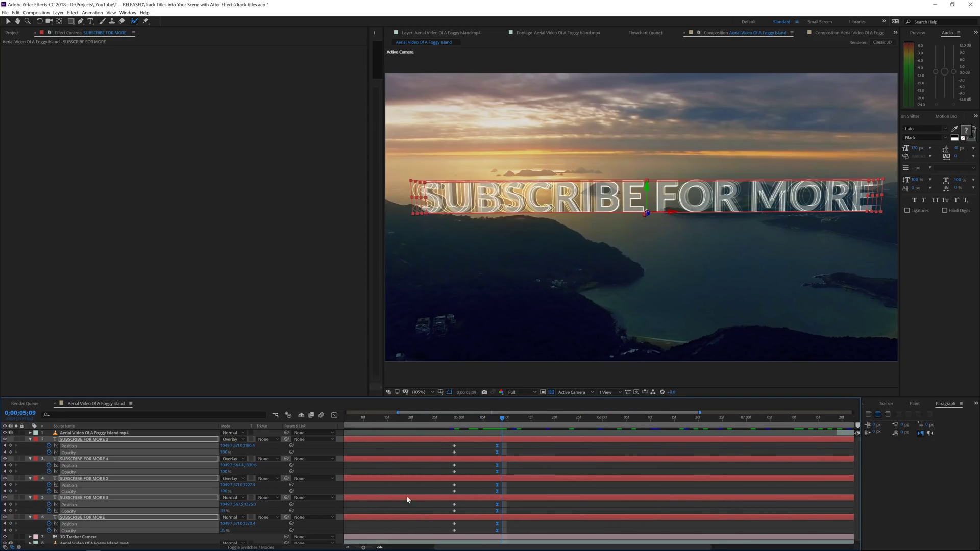
pyautogui.click(474, 418)
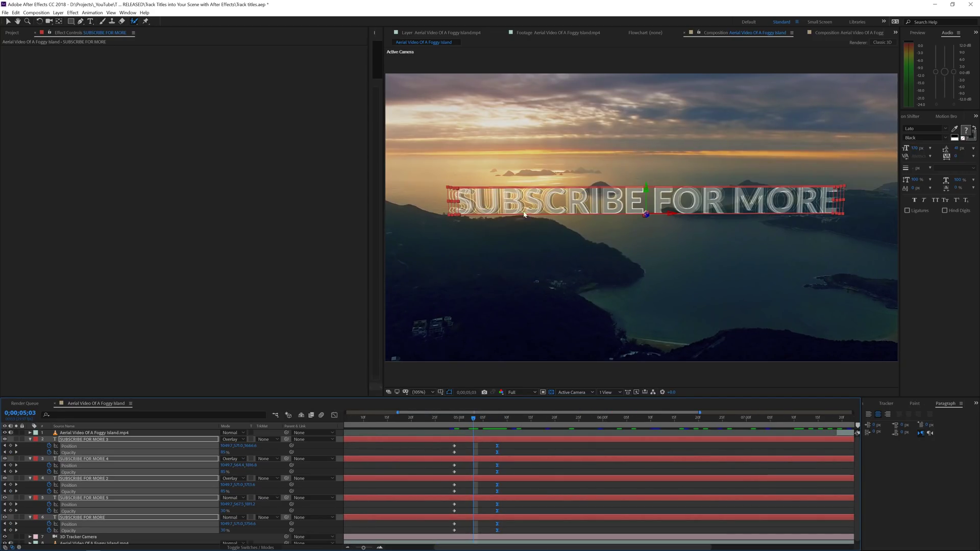
pyautogui.click(247, 548)
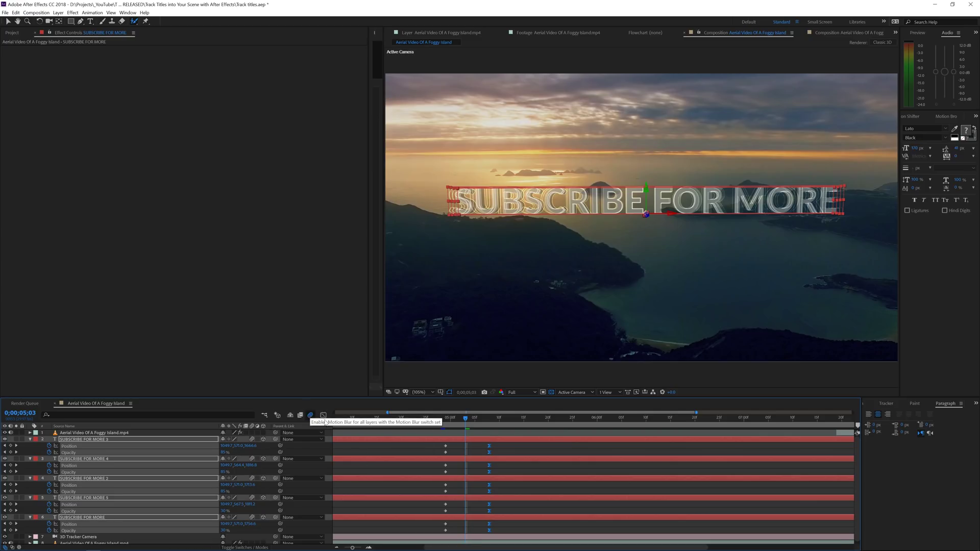
# - Scrub through the title fly-in, then preview it with motion blur from 4;25
pyautogui.moveTo(467, 423); pyautogui.dragTo(507, 426)
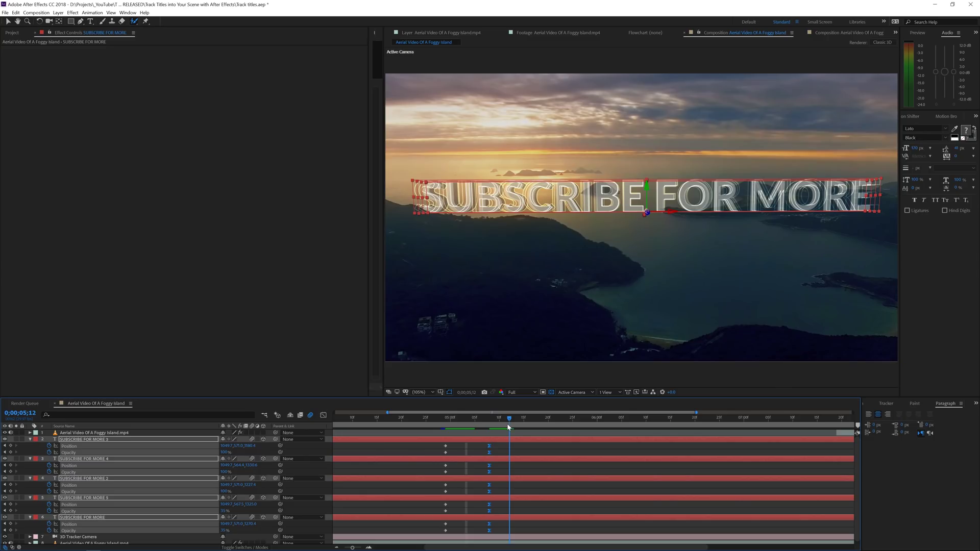
pyautogui.click(424, 425)
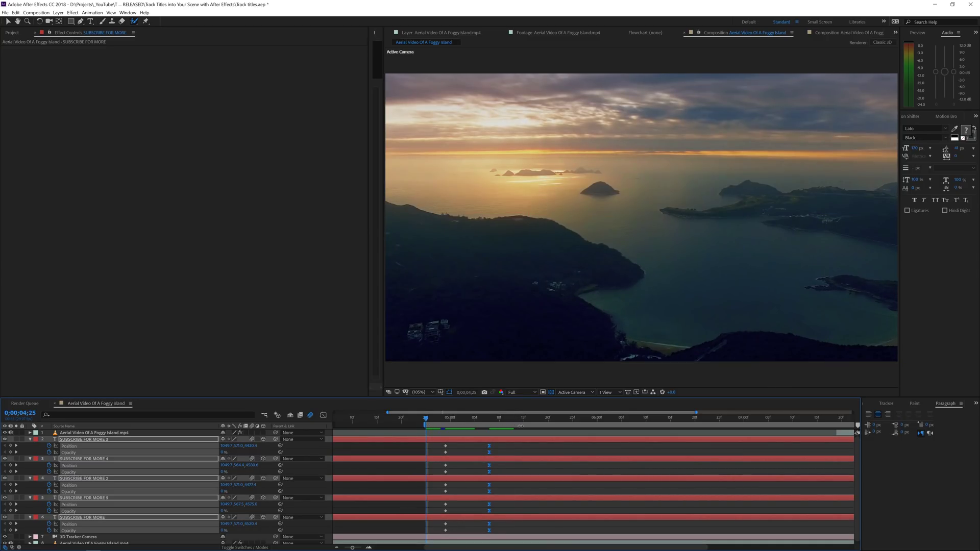
pyautogui.press('space')
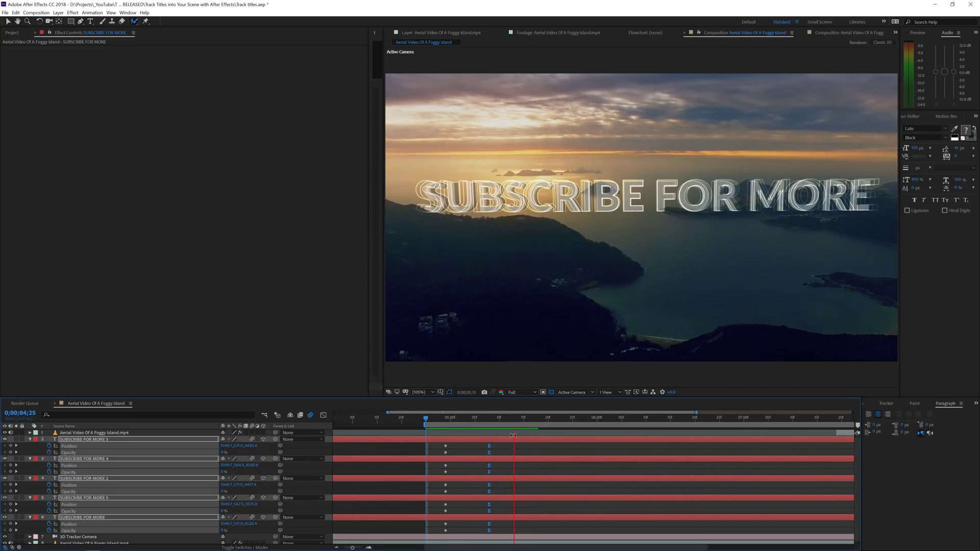